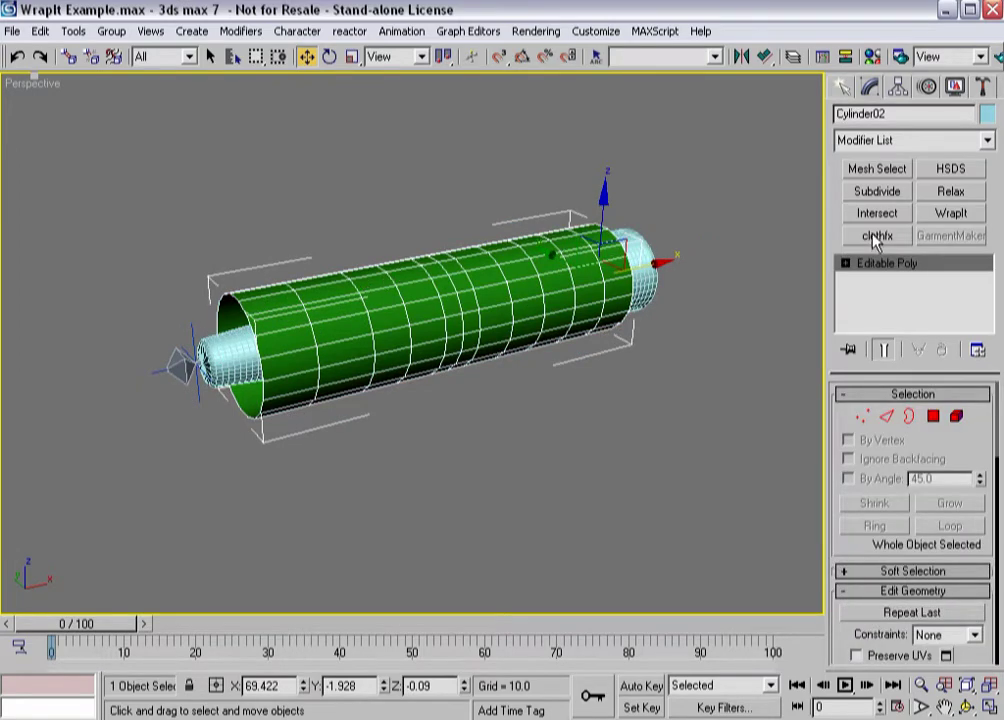
Add a WrapIt modifier to Cylinder02 targeting Cylinder01, set to Attach to Triangle
left_click(942, 212)
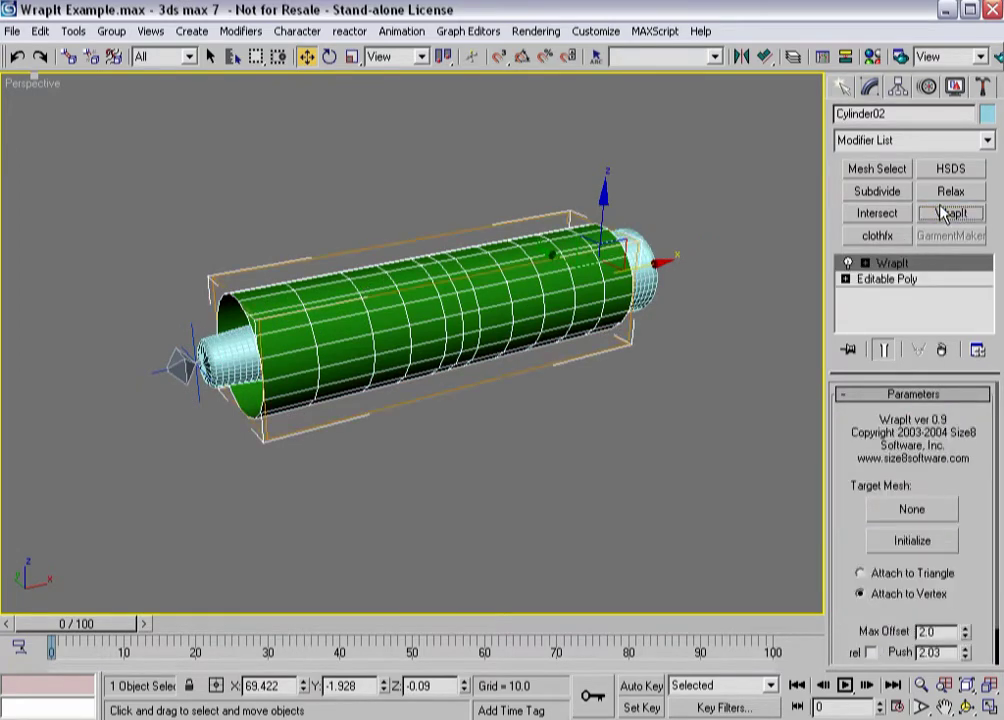
left_click(893, 515)
left_click(225, 345)
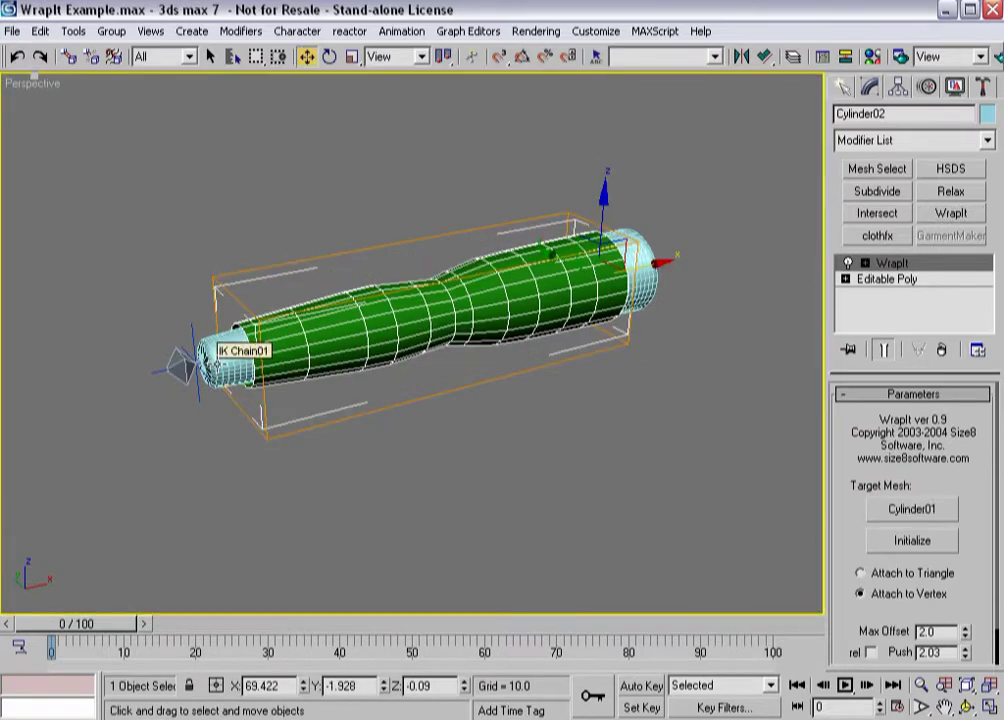
left_click_drag(838, 536, 853, 441)
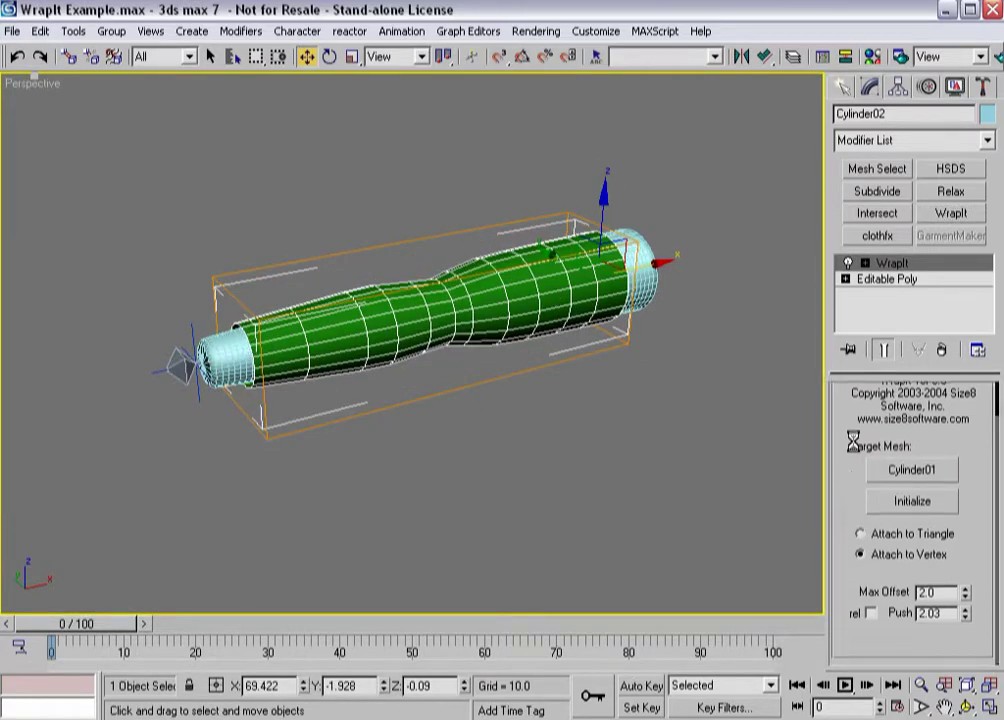
left_click(860, 534)
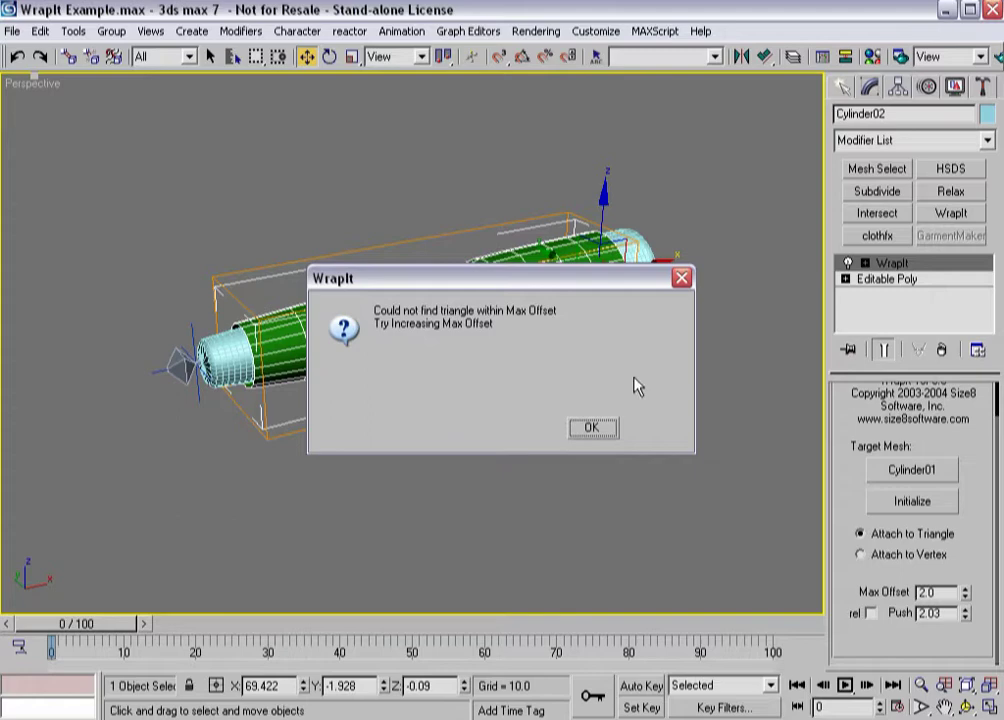
Dismiss the Max Offset error, reset Push to 0.0, and expand WrapIt's sub-objects
left_click(607, 430)
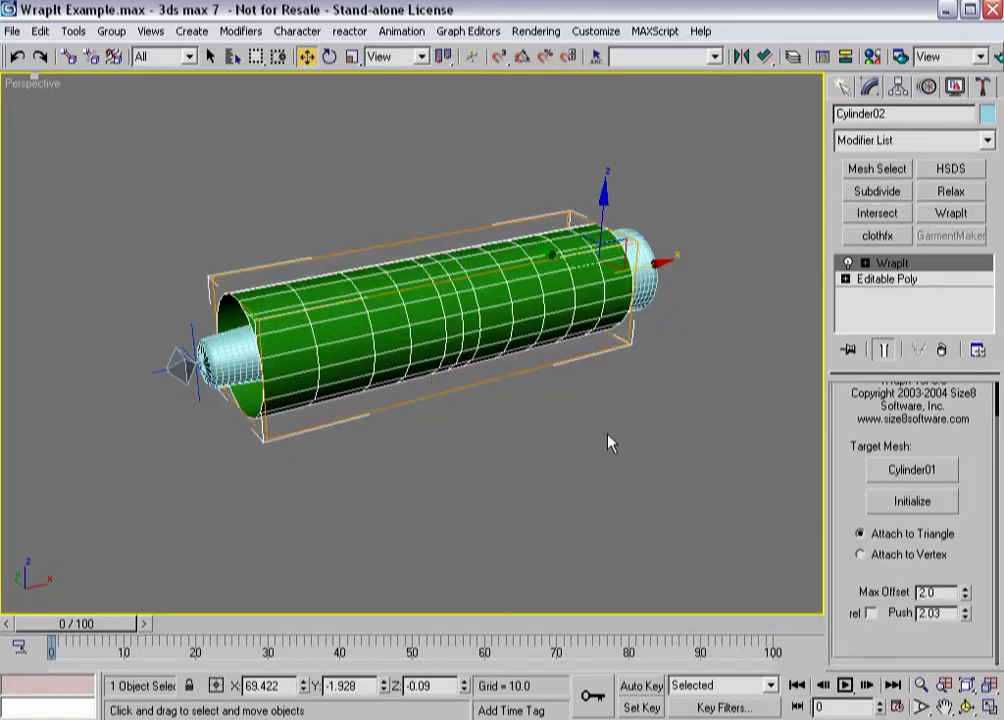
right_click(966, 615)
left_click(865, 262)
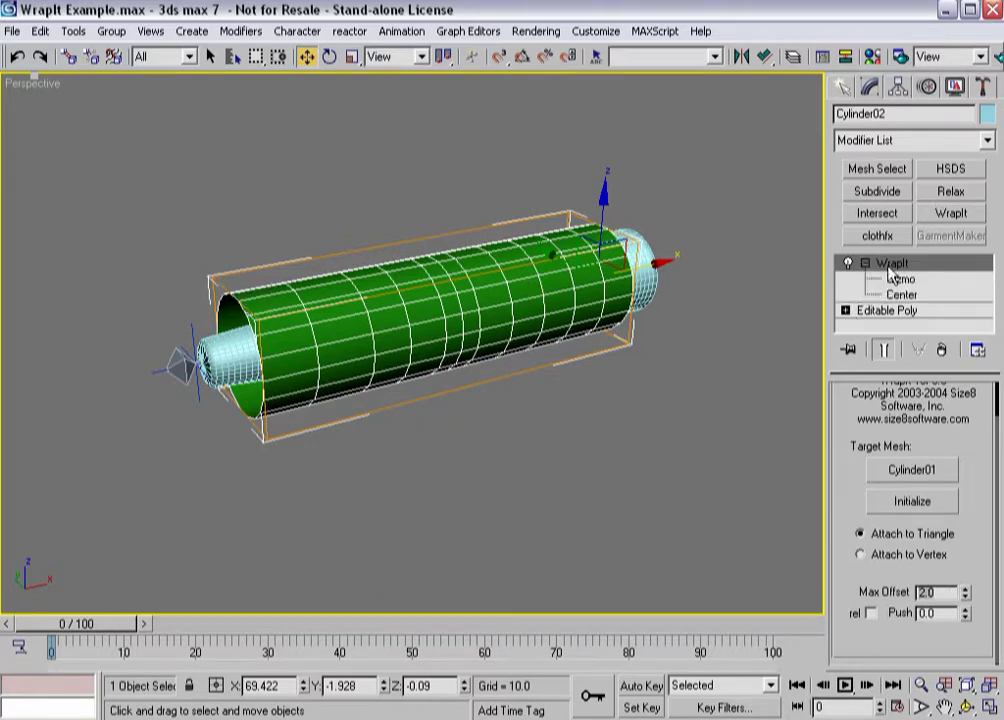
Adjust the WrapIt Gizmo and Center sub-objects, then return to the modifier's top level
left_click(900, 281)
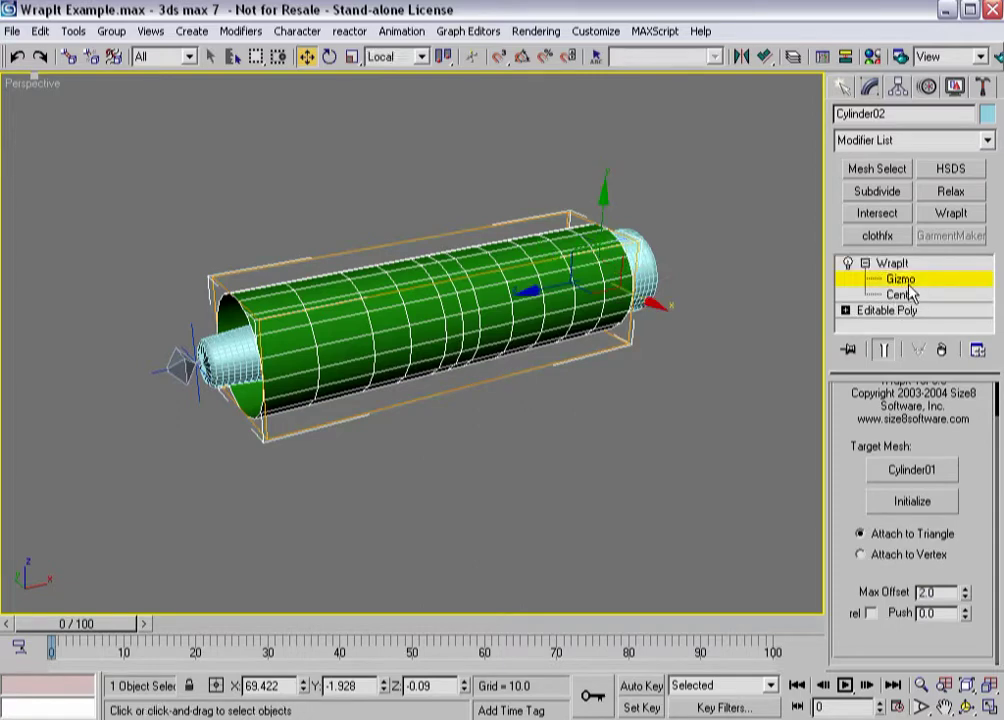
left_click_drag(601, 201, 603, 231)
left_click(873, 295)
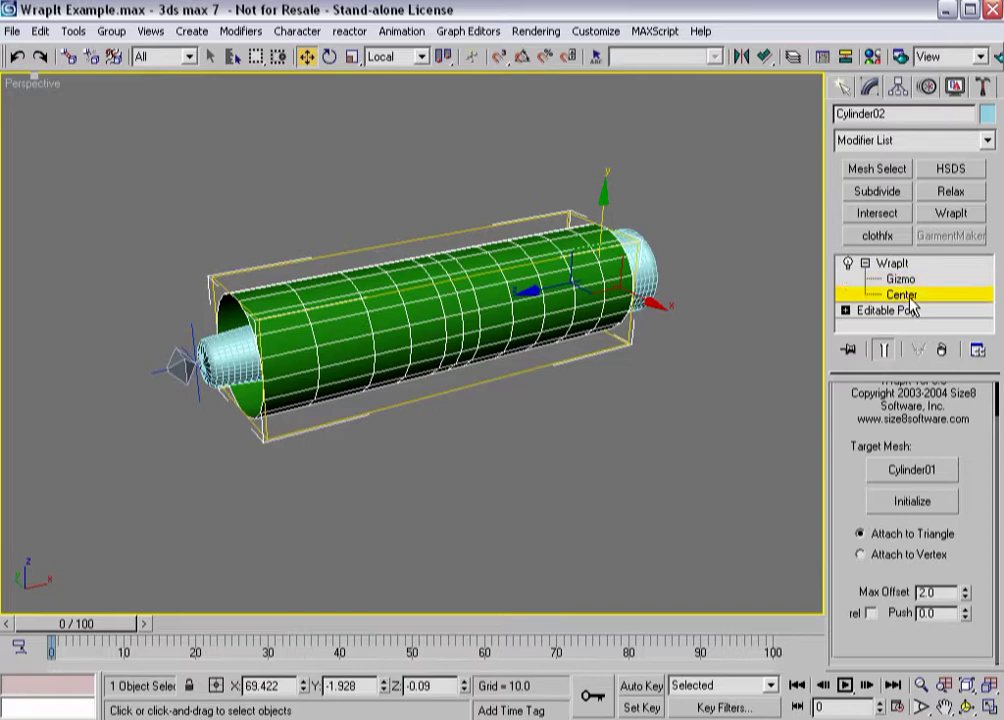
left_click(893, 263)
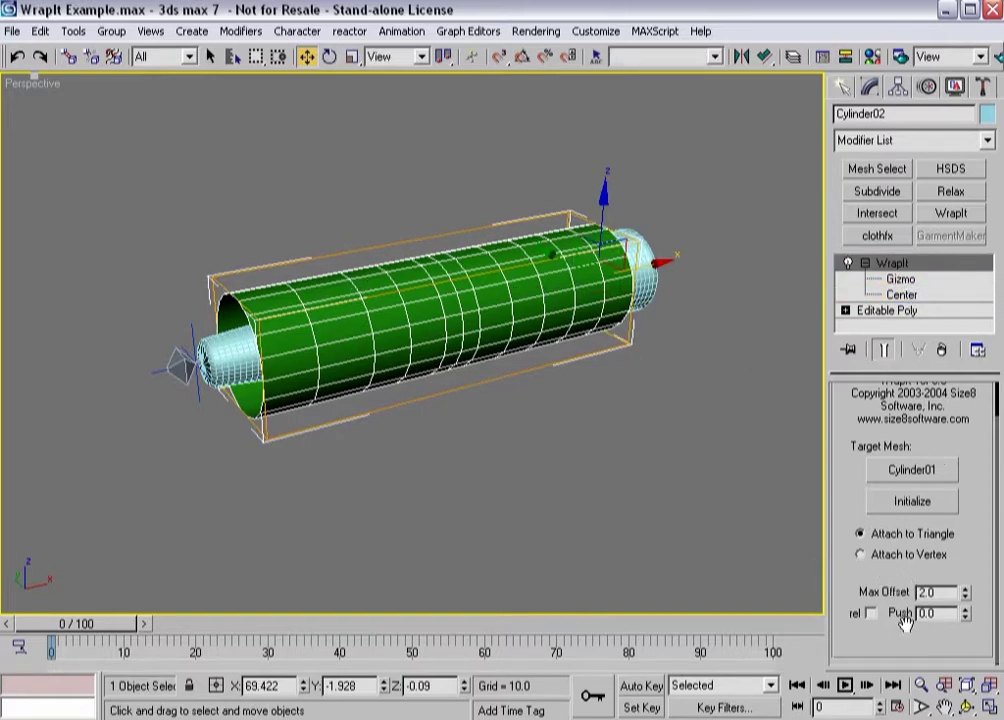
left_click_drag(931, 593, 889, 594)
Re-initialize the wrap with Max Offset 15, then 10, dismissing the resulting error
type("15")
left_click(912, 501)
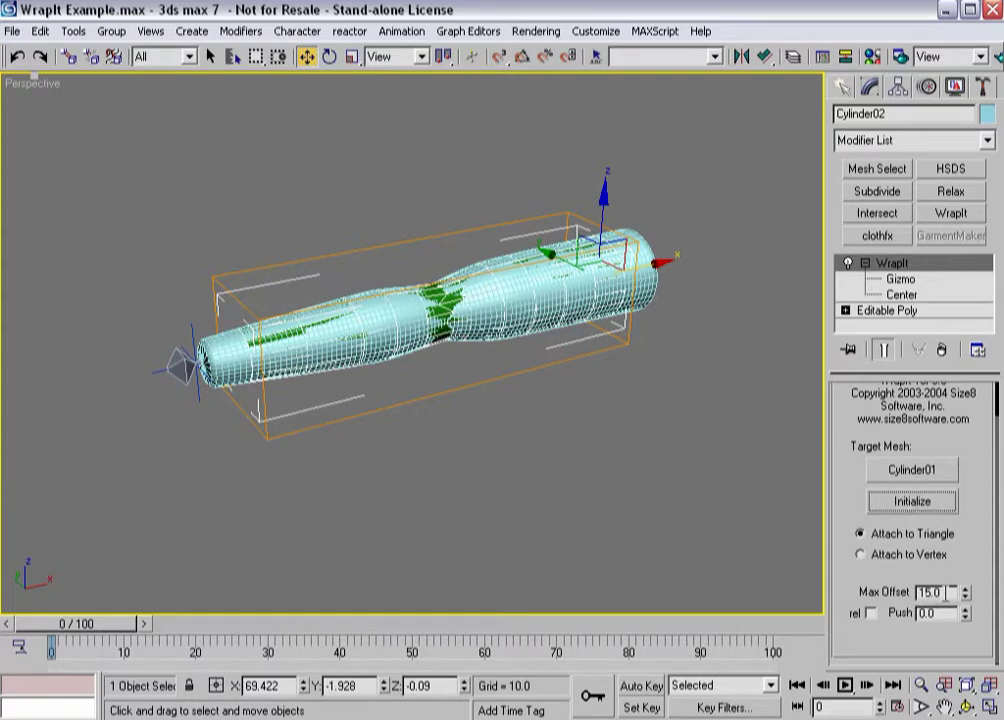
type("10")
key("Return")
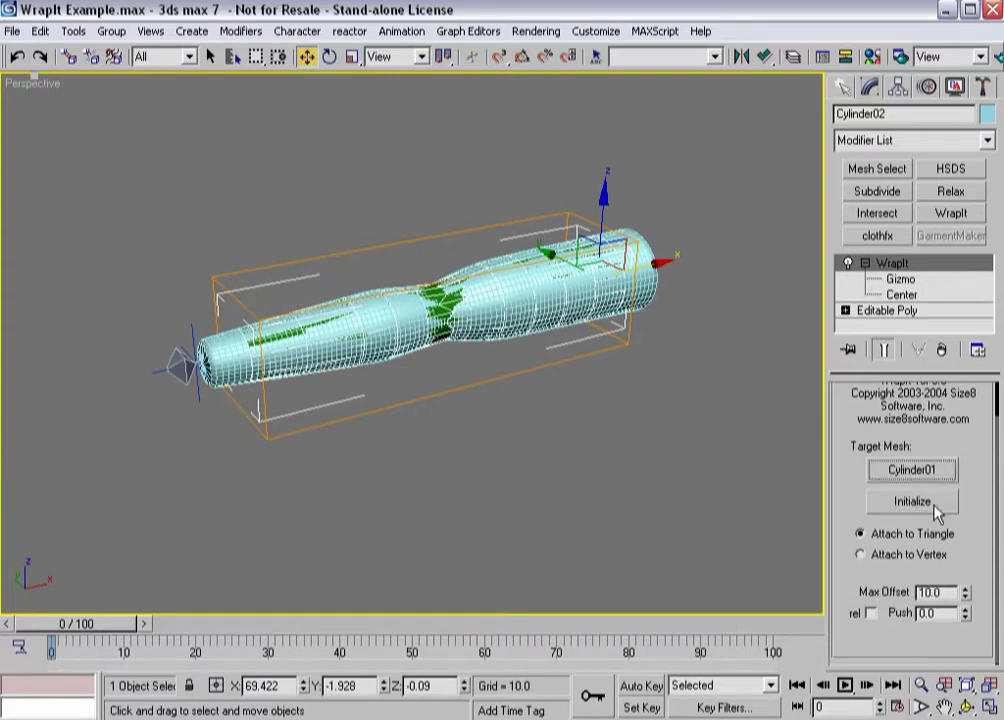
left_click(930, 505)
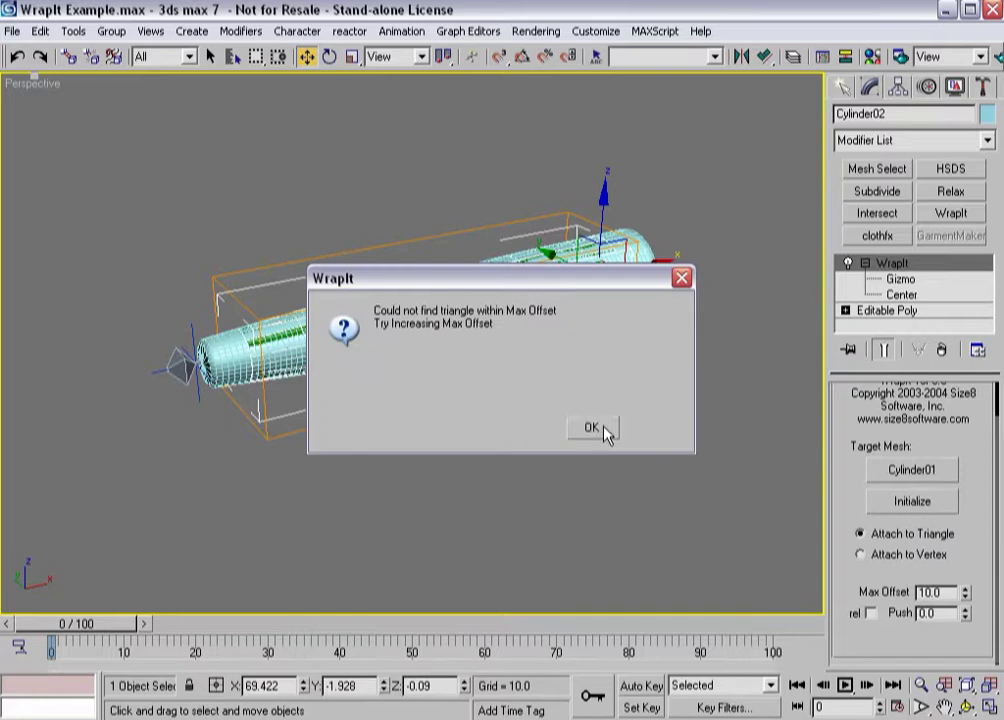
left_click(595, 428)
Re-initialize with Max Offset 12.0 and push the wrapped surface out to 1.5
left_click_drag(949, 590, 892, 586)
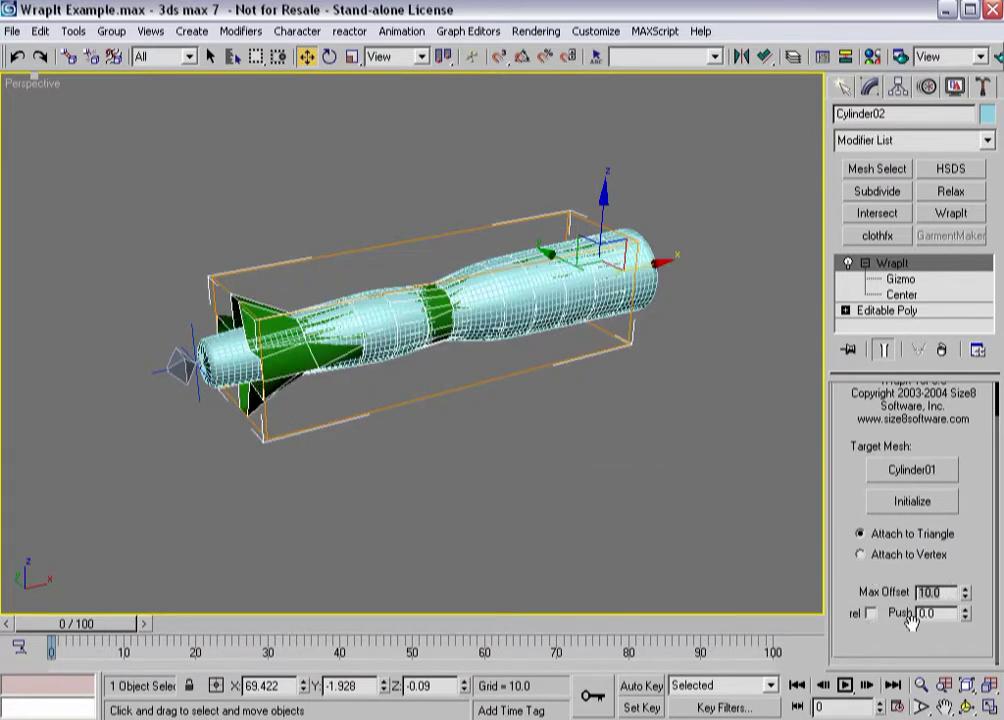
type("12")
left_click(925, 503)
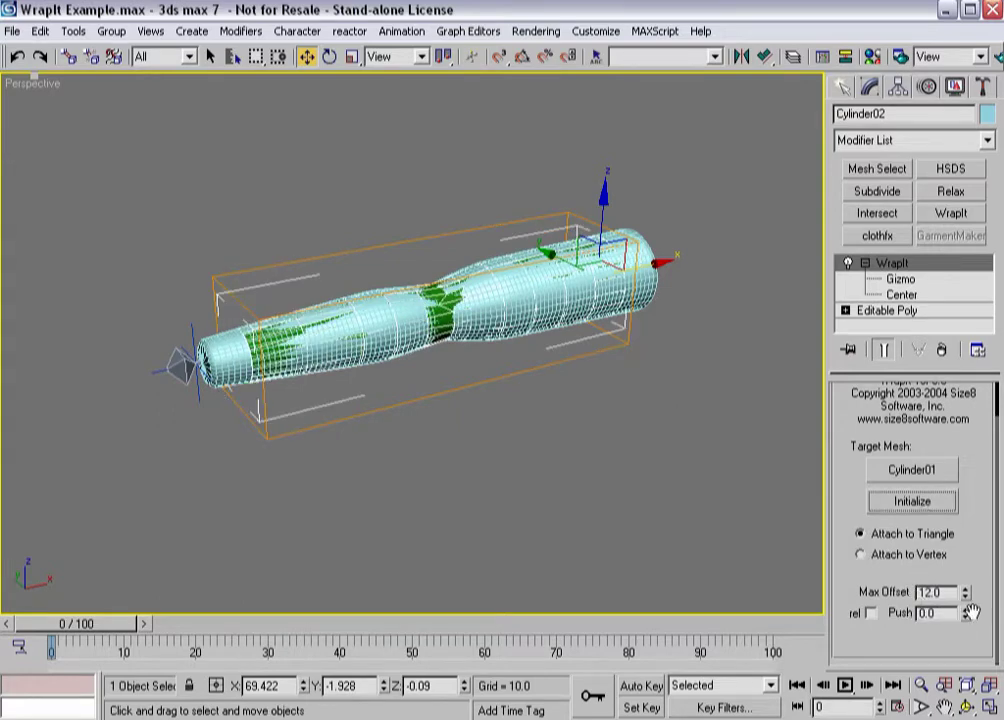
left_click_drag(967, 611, 928, 466)
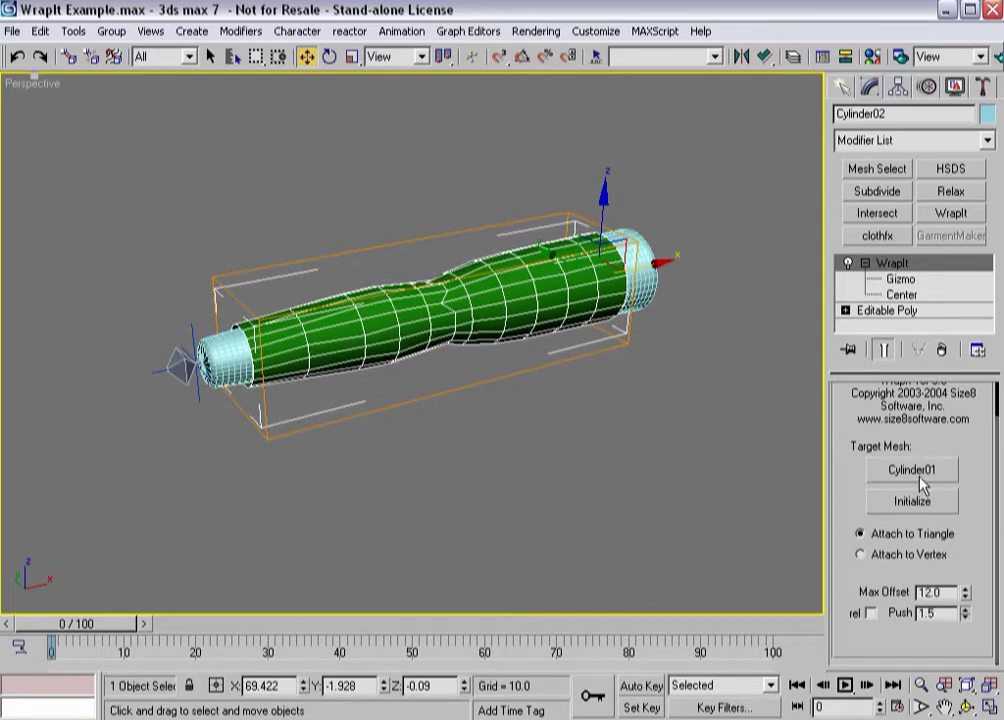
Orbit and scrub the timeline to check the arm bend, then return to frame 0
middle_click_drag(446, 413, 480, 415, "alt")
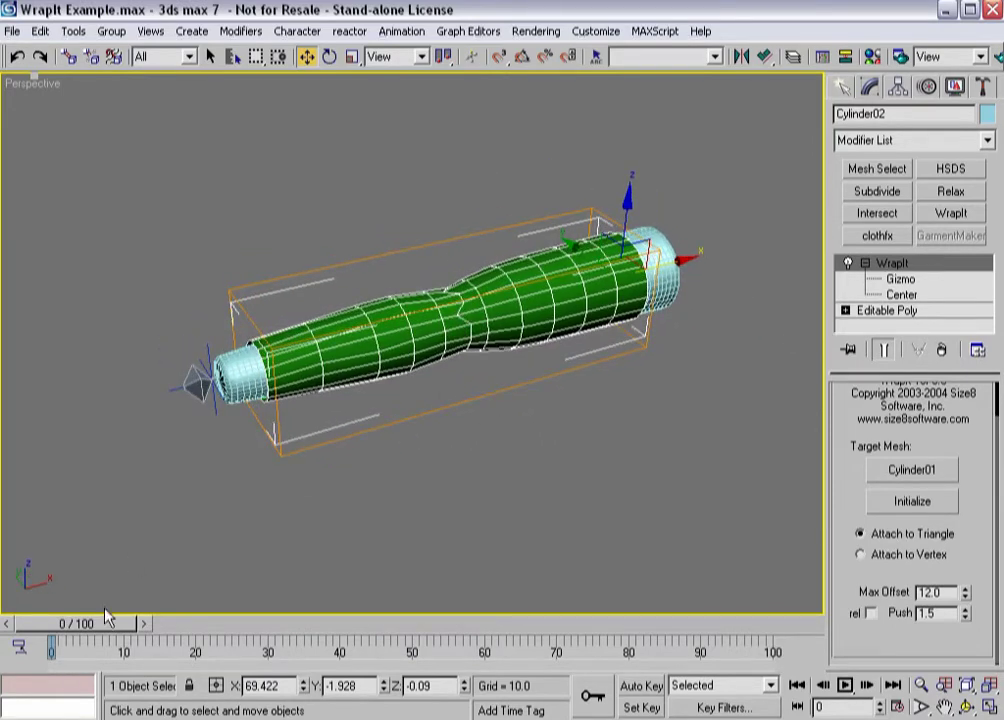
left_click_drag(93, 624, 11, 587)
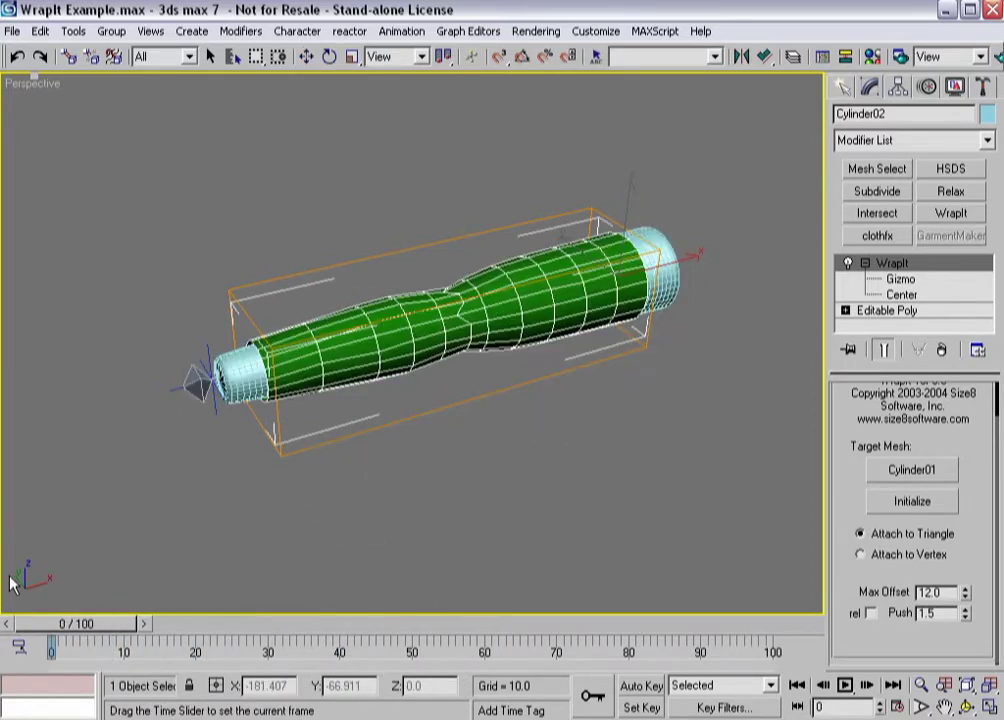
key("w")
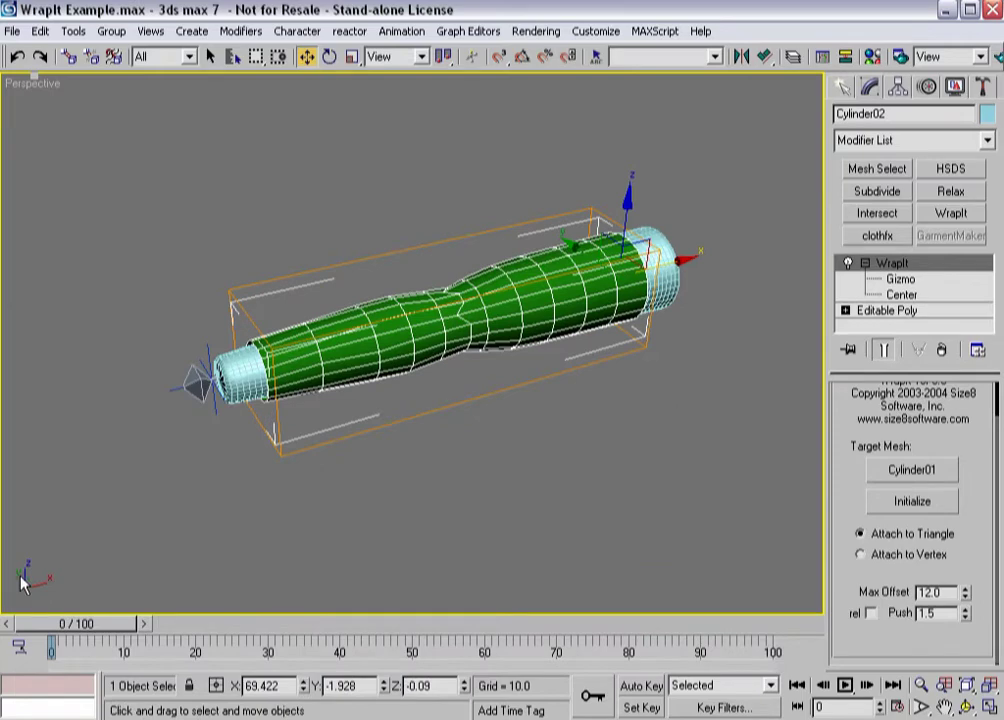
Switch the wrap to Attach to Vertex and raise Push to 1.72
left_click(863, 556)
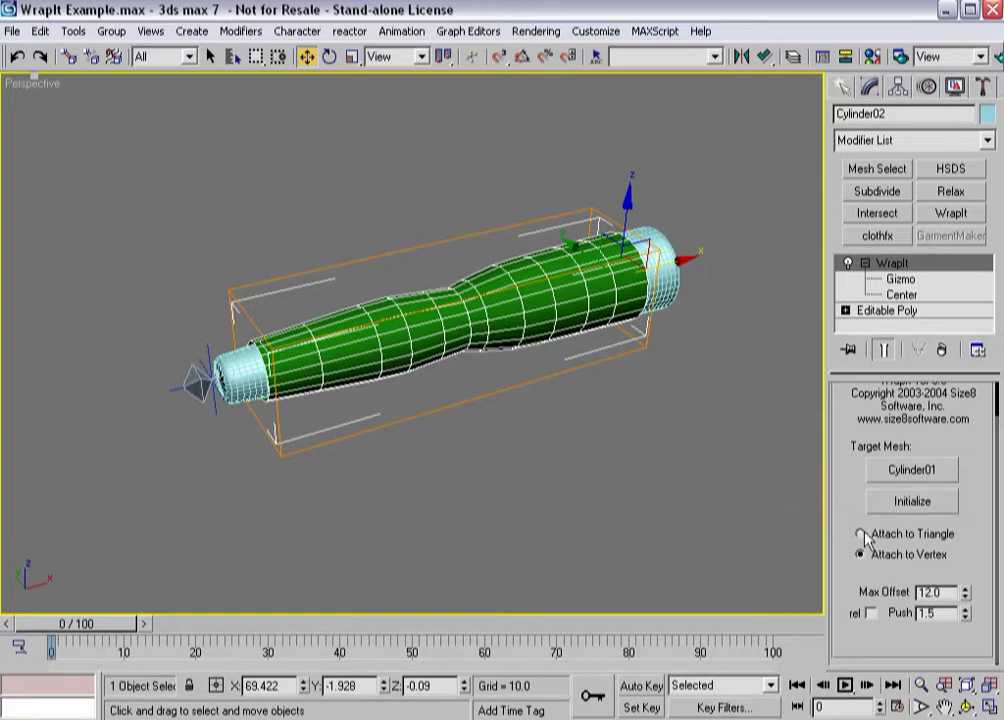
left_click(864, 535)
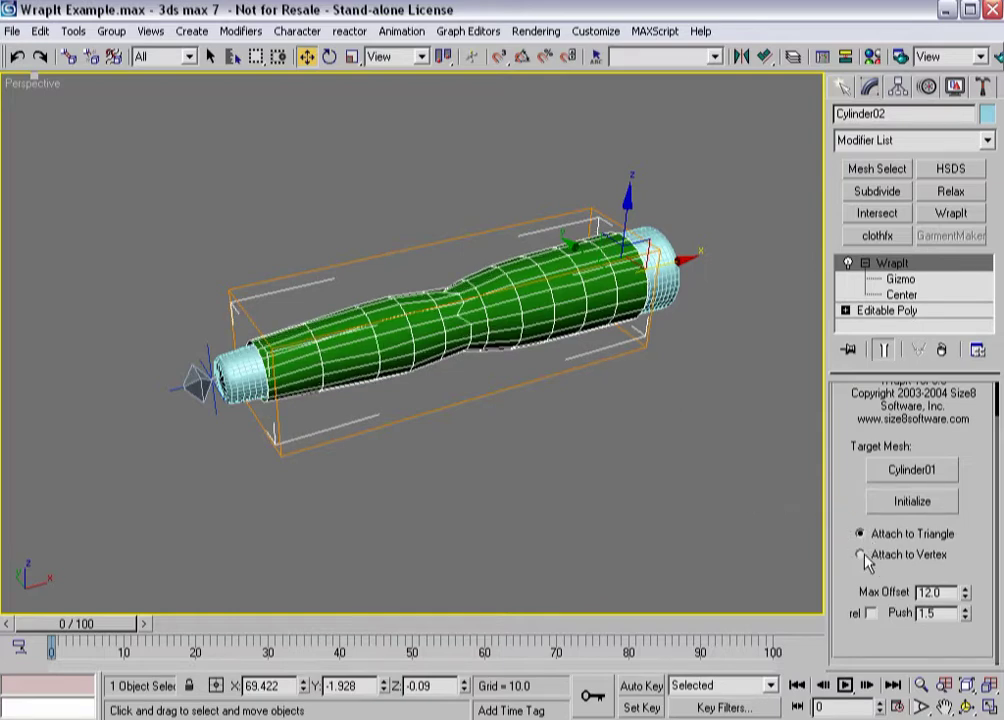
left_click(862, 556)
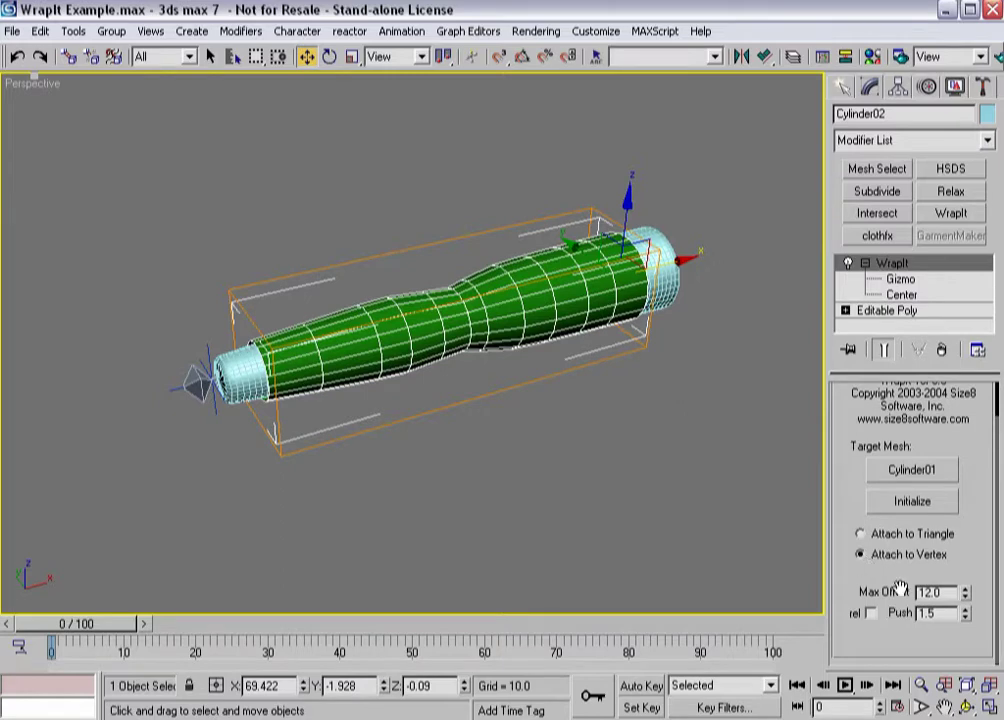
left_click_drag(968, 616, 948, 588)
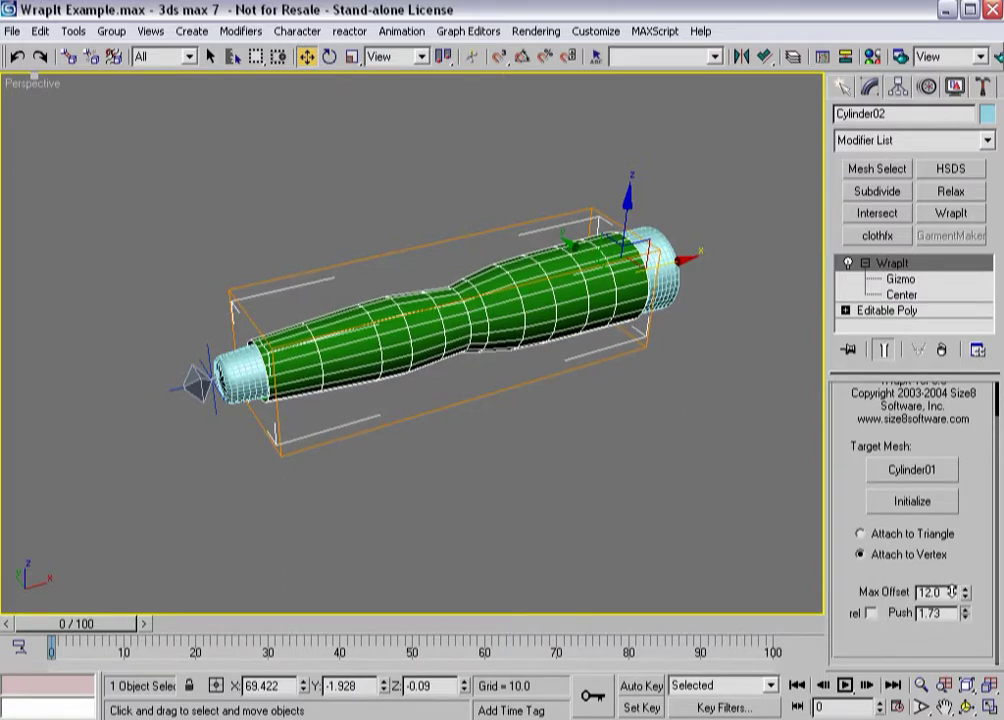
left_click(866, 263)
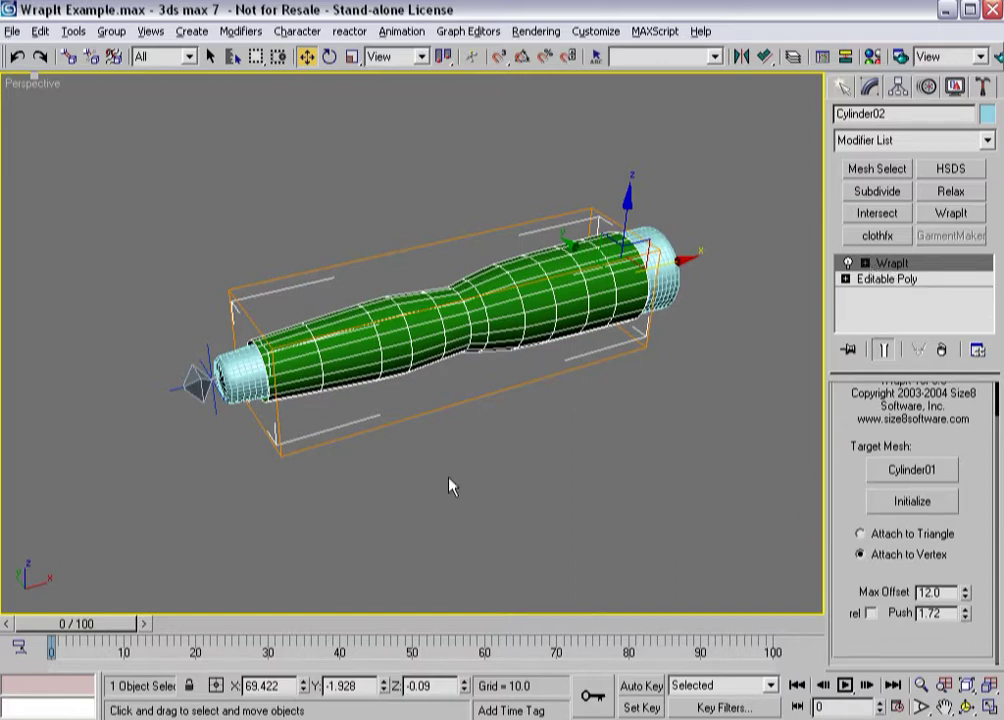
Draw a rectangle spline around the cylinders in the Top view
key("alt+w")
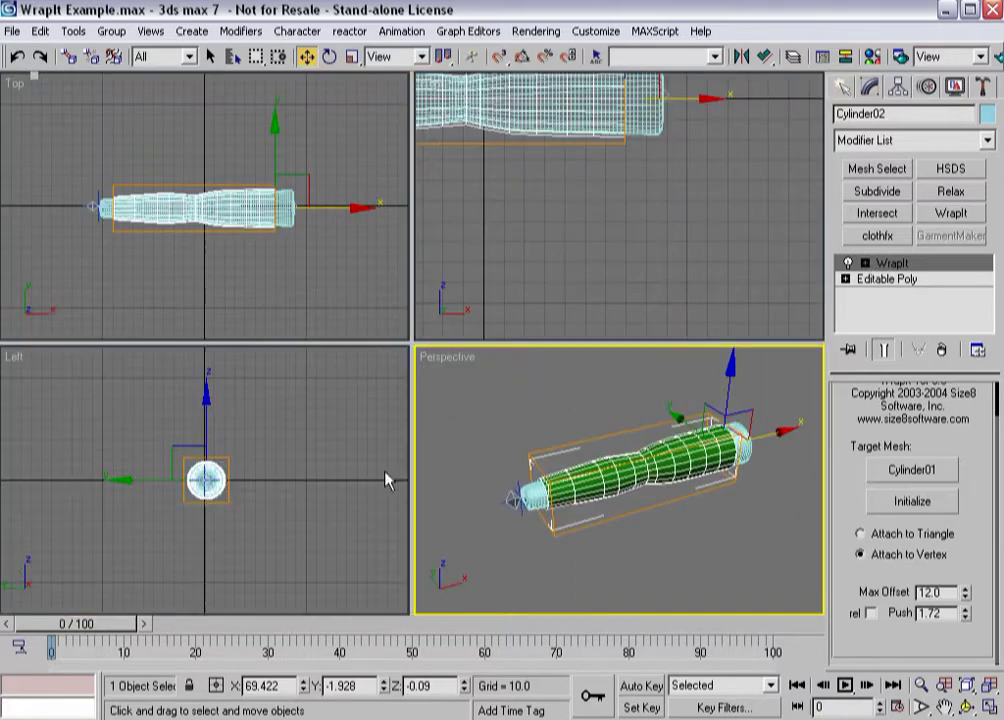
left_click(843, 87)
left_click(868, 118)
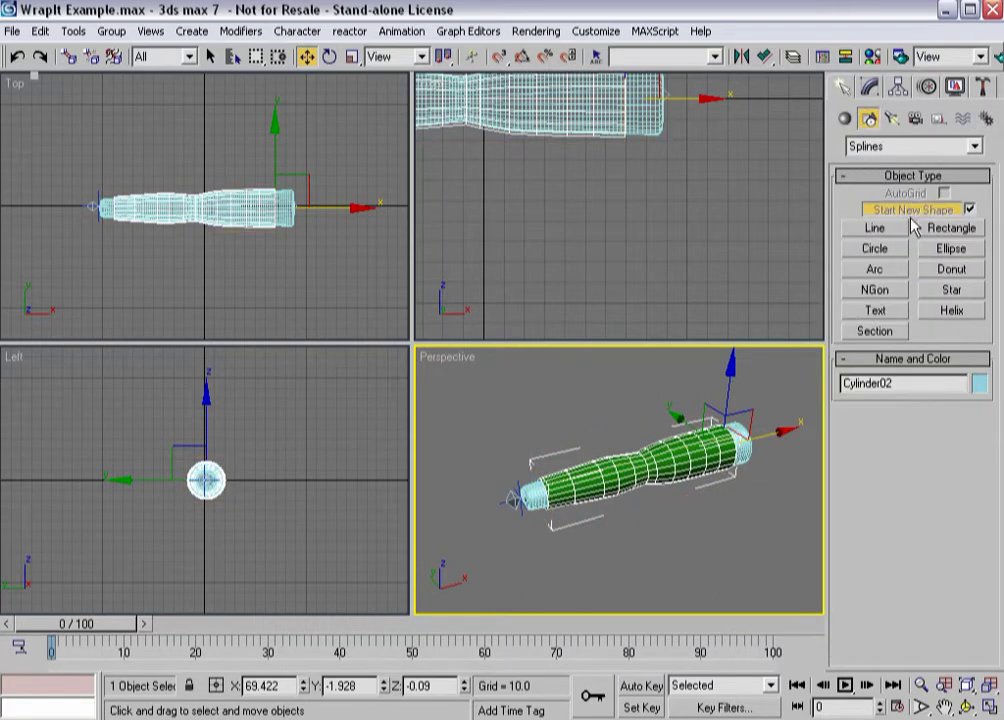
left_click(951, 228)
left_click_drag(137, 143, 240, 277)
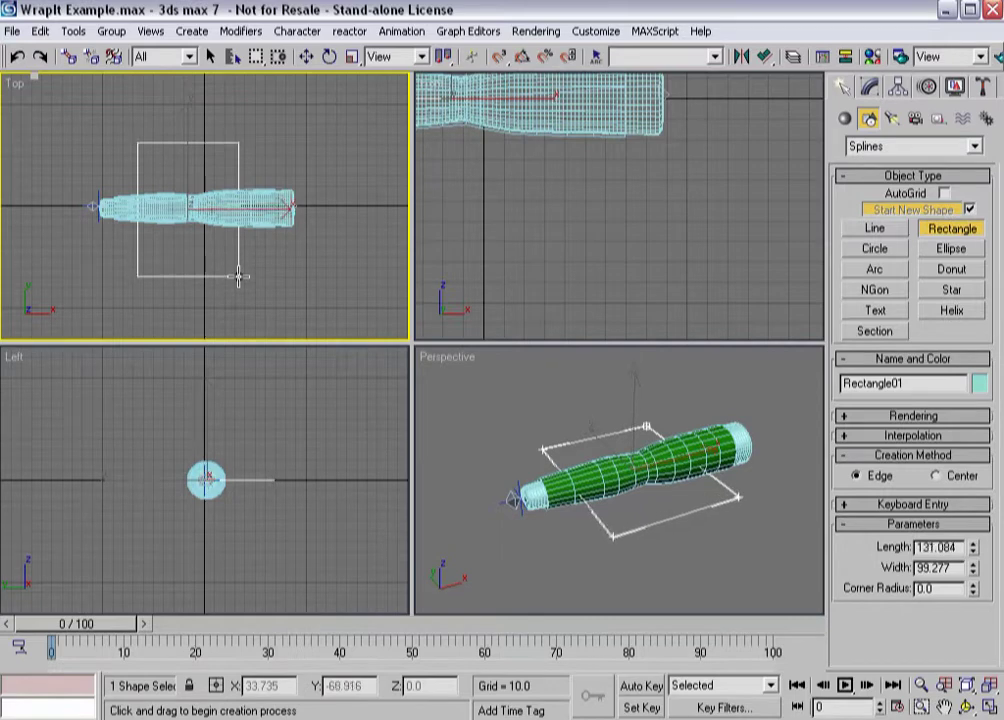
Convert Rectangle01 to an Editable Spline
key("w")
left_click(869, 87)
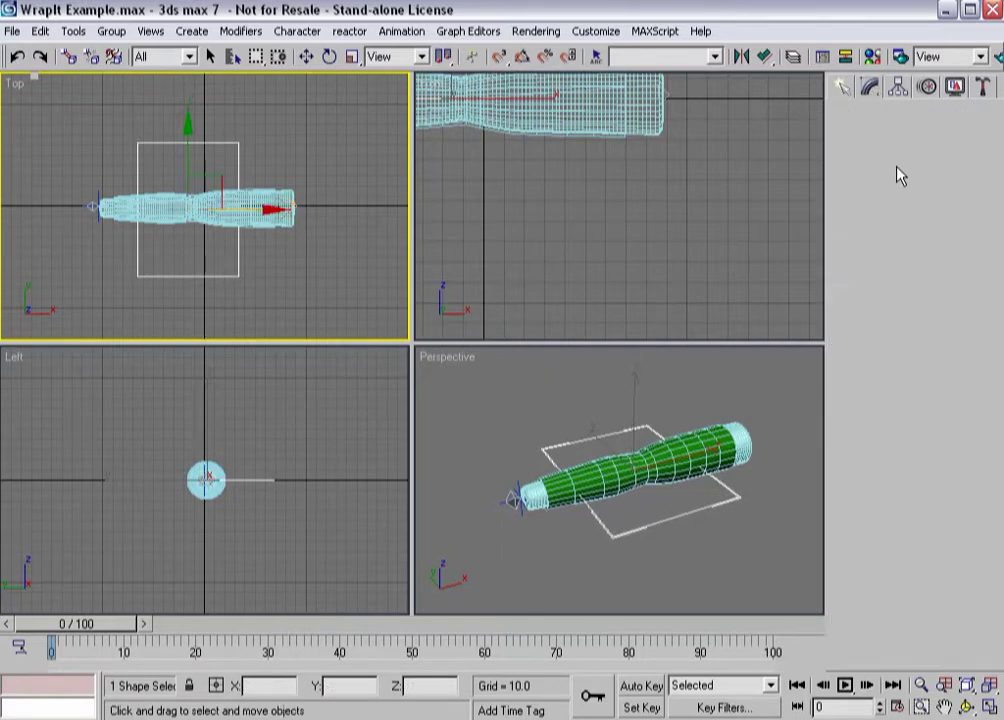
right_click(875, 270)
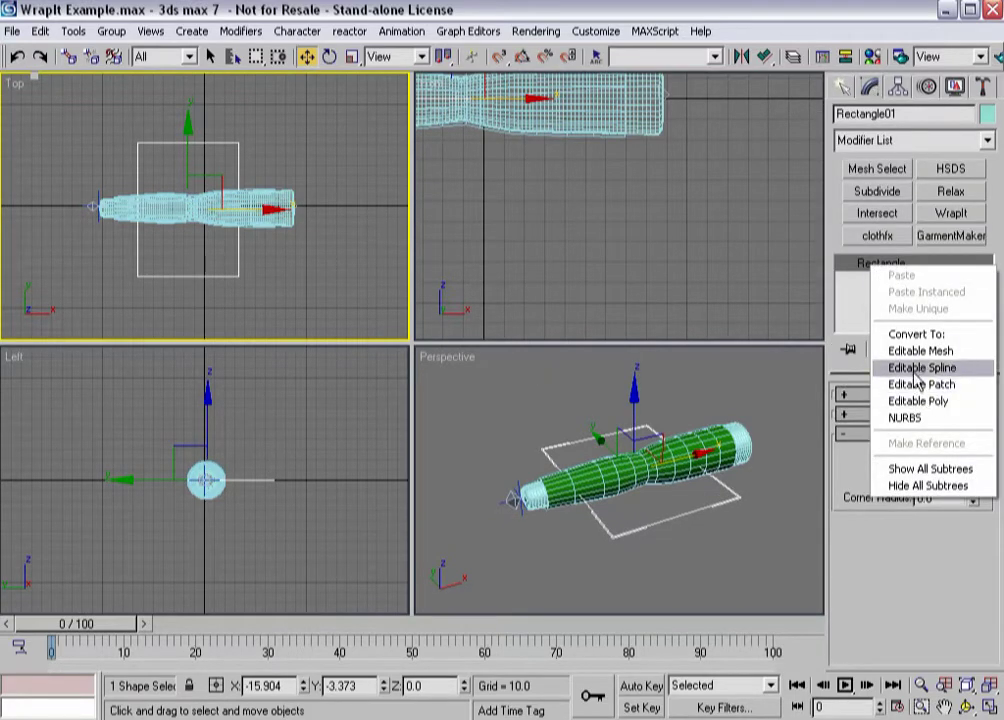
left_click(915, 427)
Make all four rectangle vertices Corner type and break them apart
key("1")
left_click_drag(85, 164, 246, 293)
right_click(241, 287)
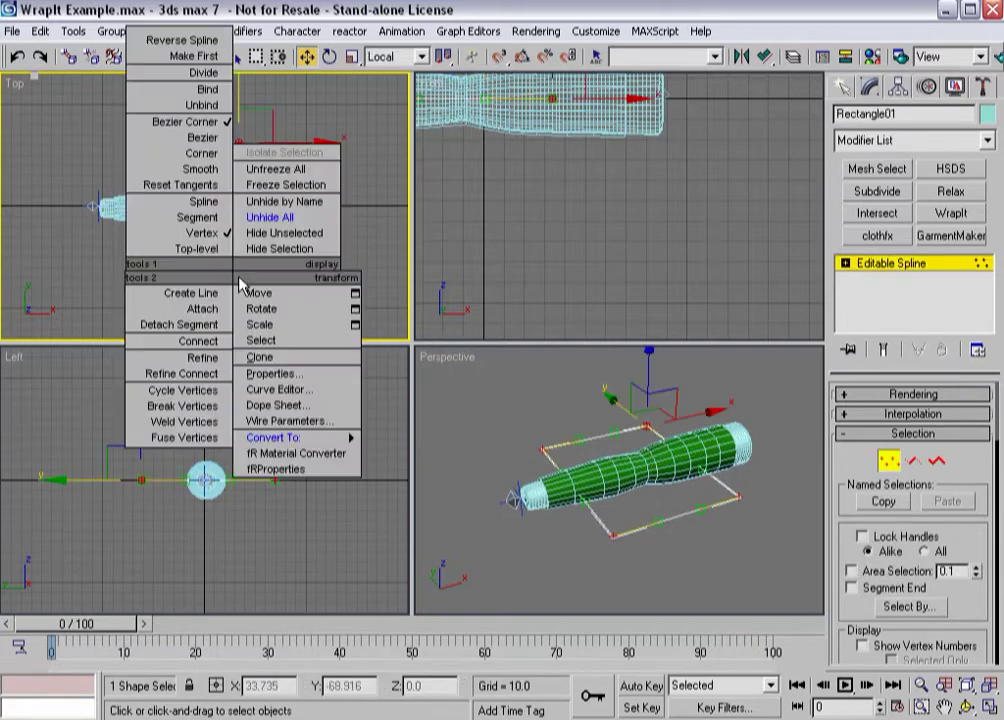
left_click(199, 154)
right_click(240, 150)
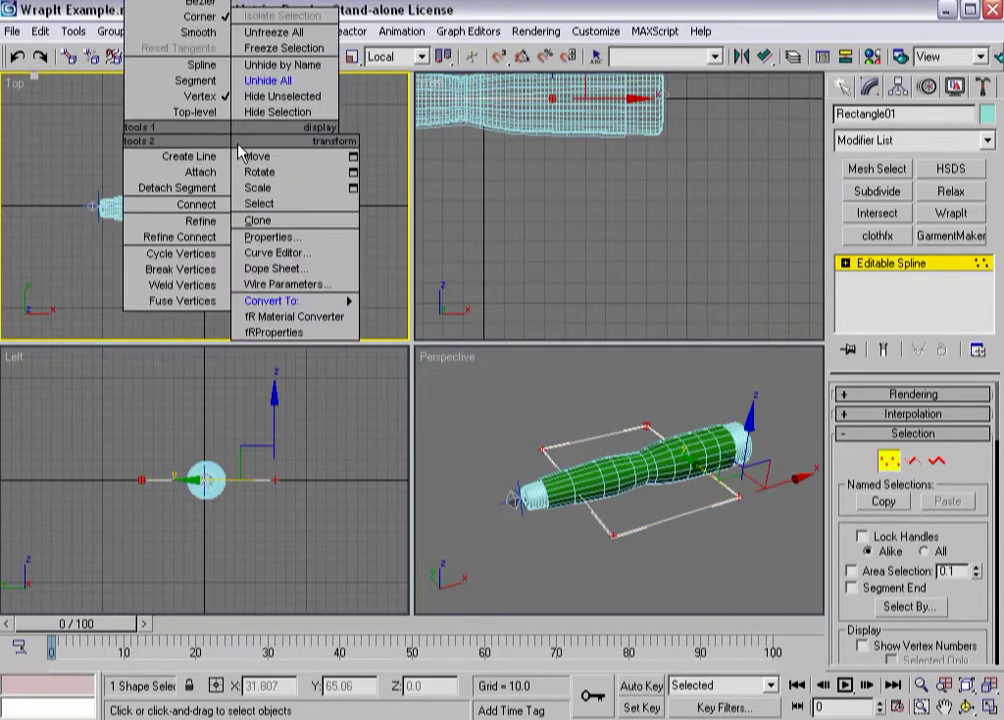
left_click(185, 269)
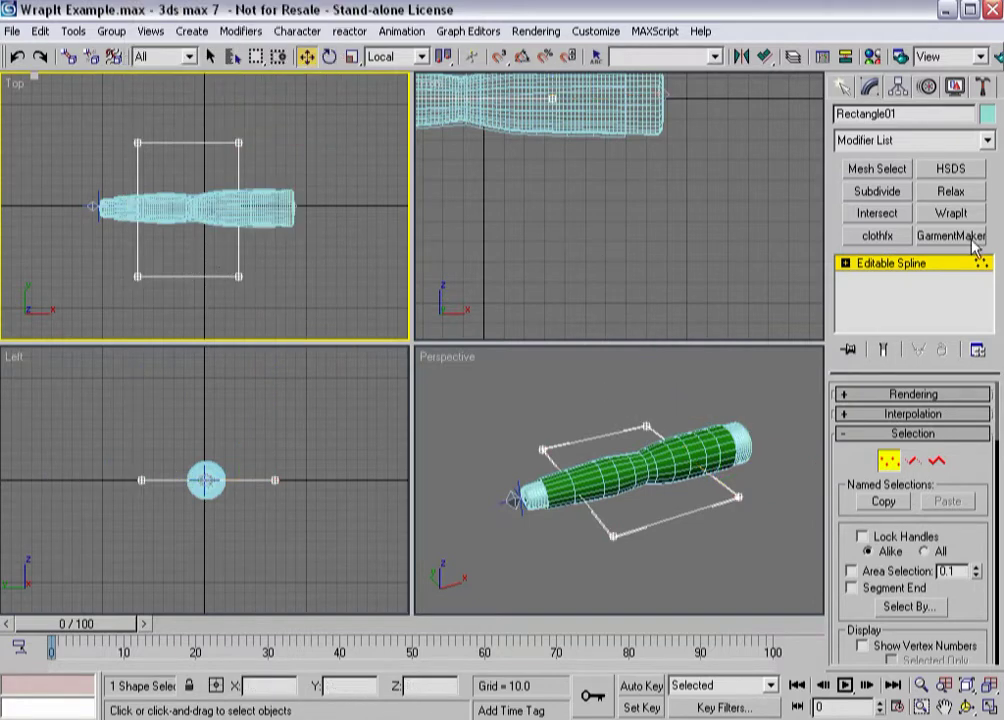
Apply GarmentMaker to the rectangle and raise the panel above the cylinder
left_click(941, 264)
left_click(951, 235)
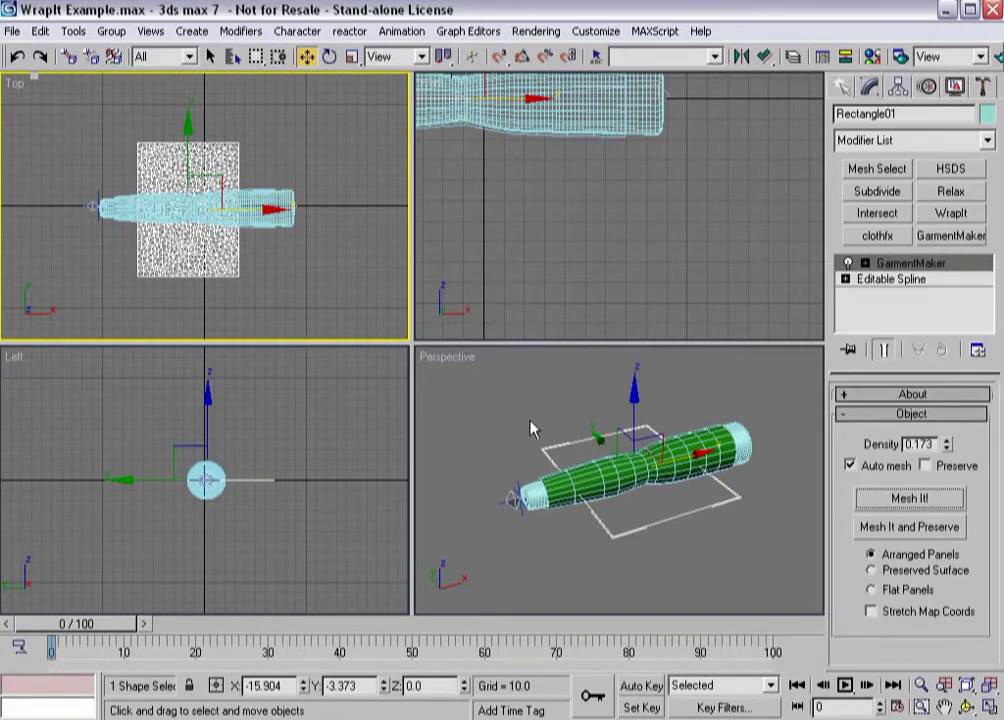
left_click_drag(633, 430, 632, 372)
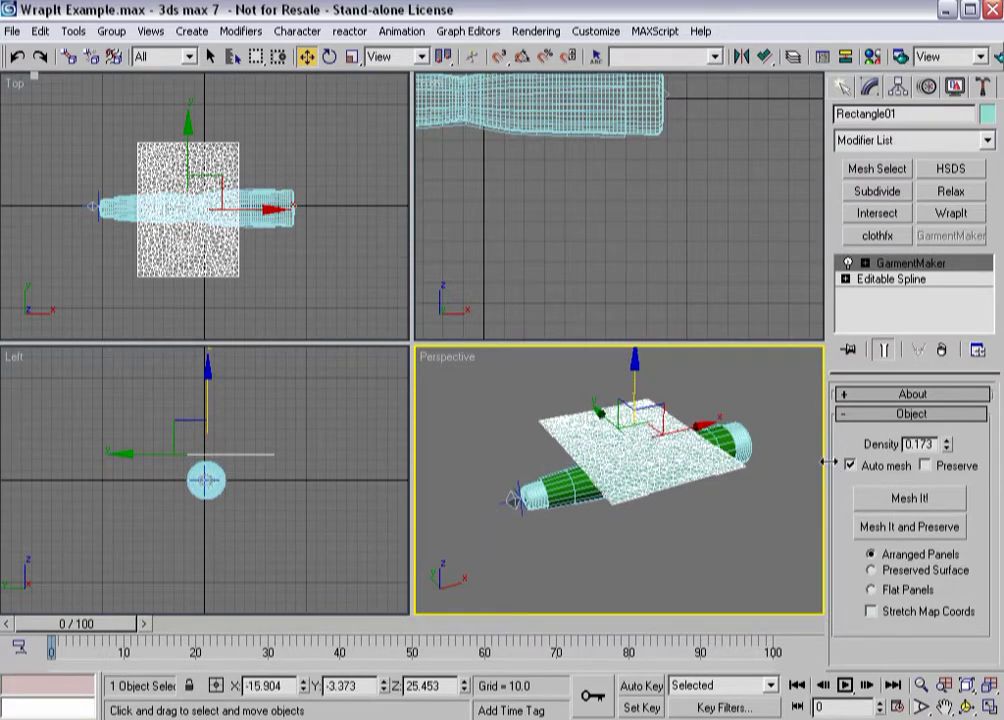
Give the garment panel Curved deformation on the Y axis with curvature -0.3
key("1")
left_click(625, 471)
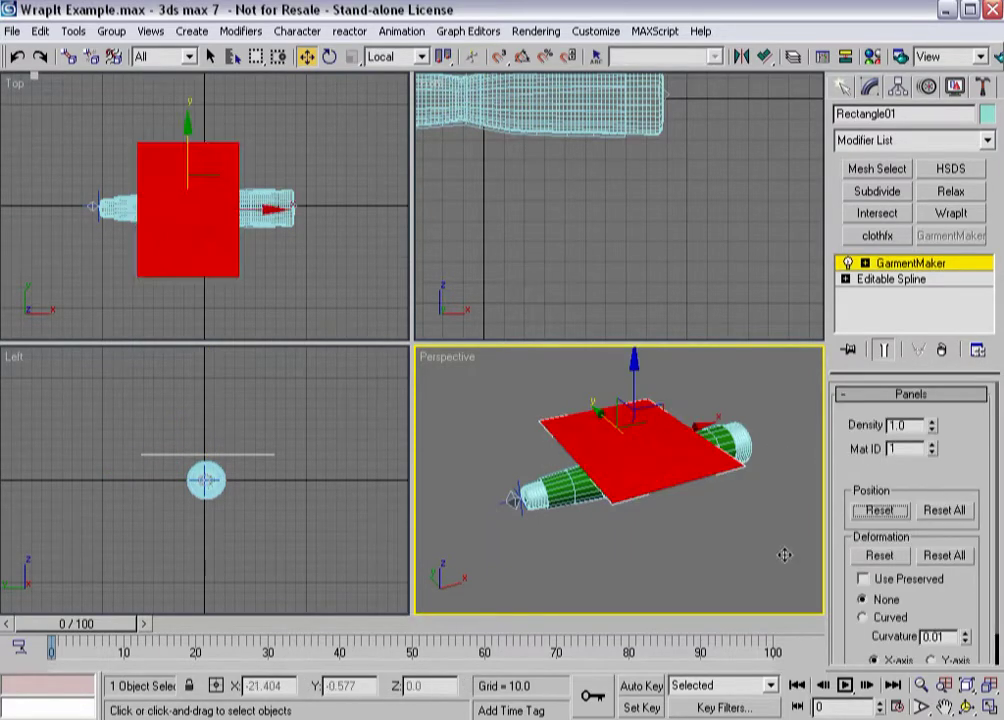
left_click(863, 618)
scroll(960, 550, "down", 1)
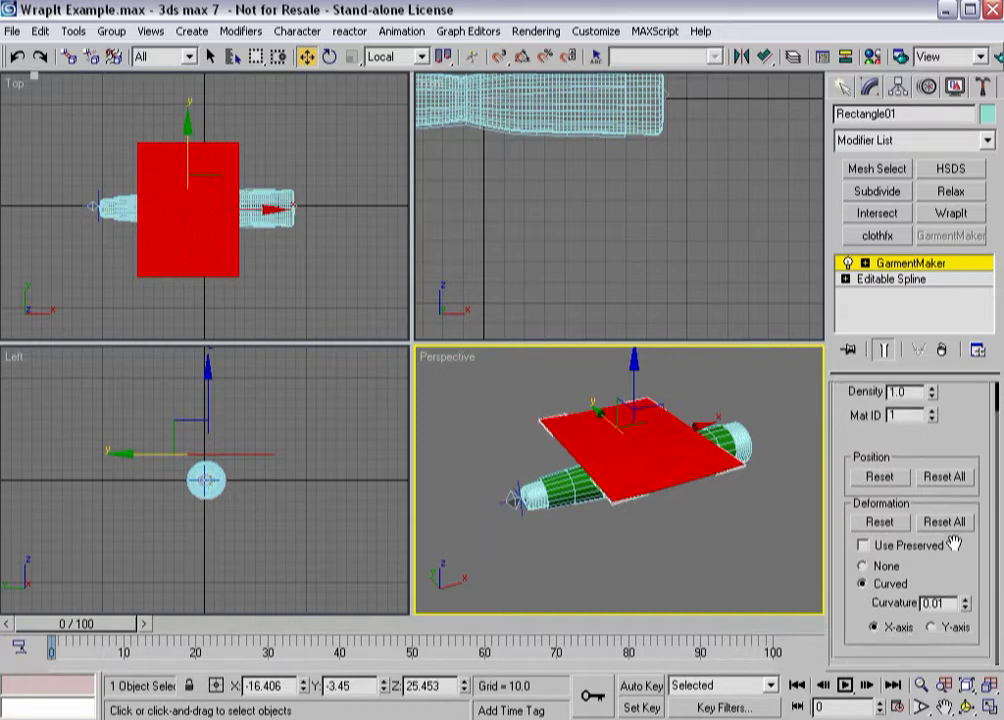
mouse_move(965, 614)
left_mouse_down()
mouse_move(966, 587)
mouse_move(932, 630)
mouse_move(967, 597)
mouse_move(964, 611)
left_mouse_up()
left_click(932, 627)
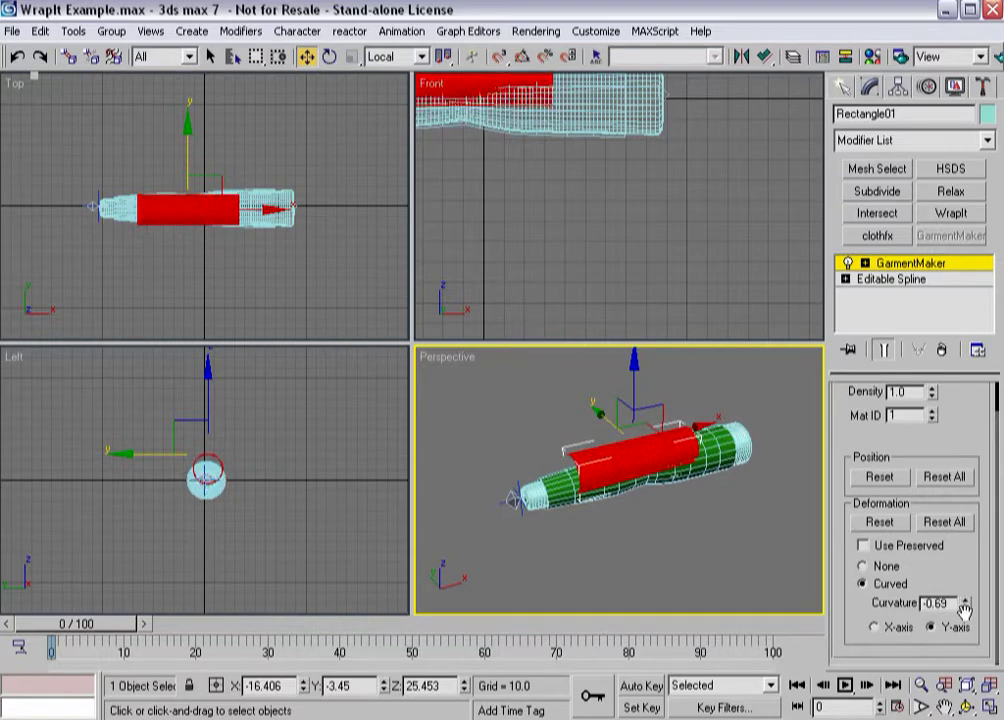
double_click(935, 603)
type("-0.3")
key("Return")
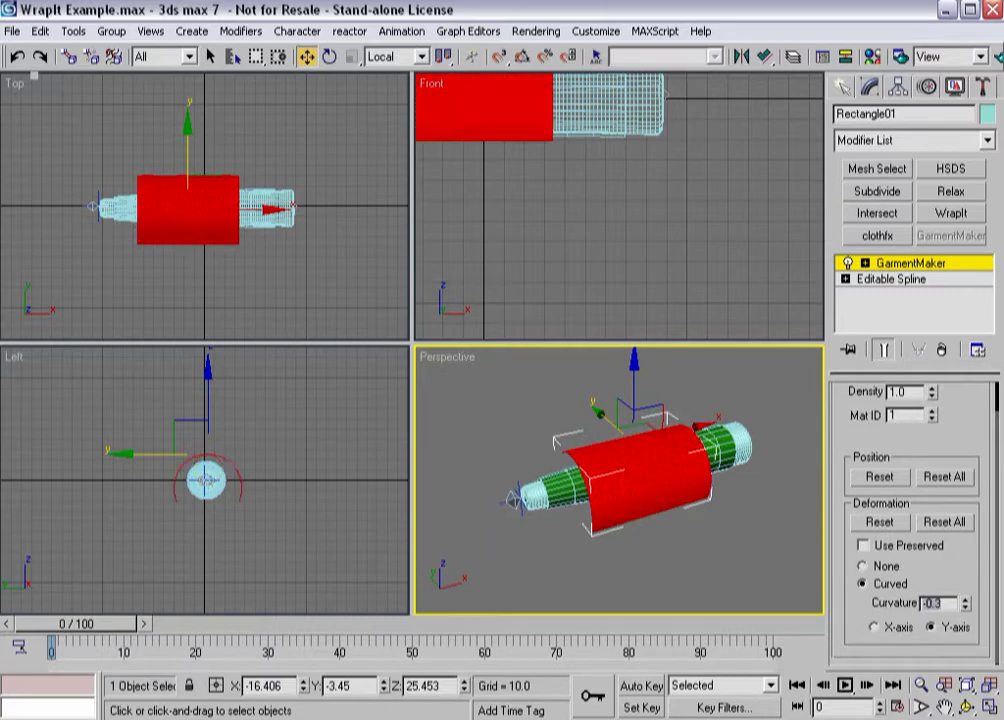
Nudge the curved panel in the Left view to centre it over the cylinder
left_click(248, 487)
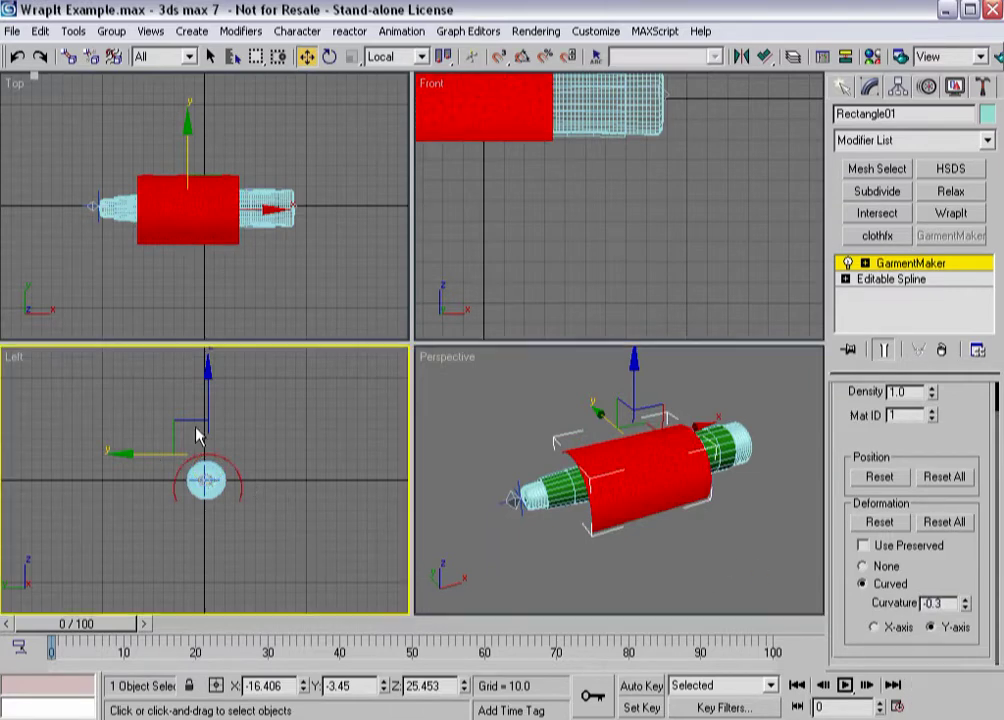
right_click(192, 436)
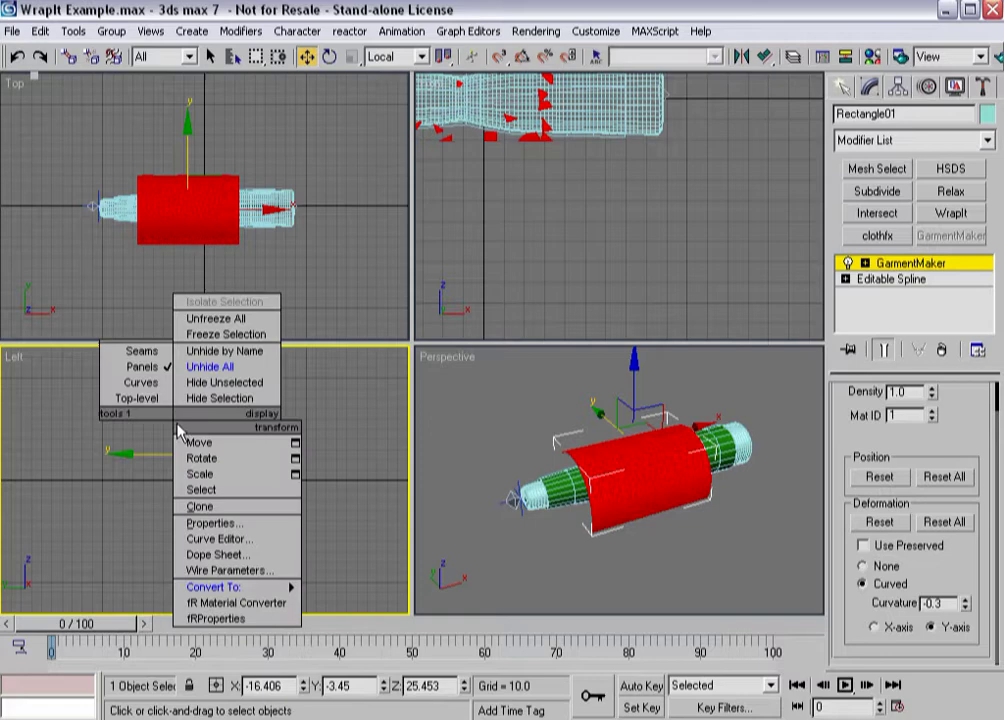
key("Escape")
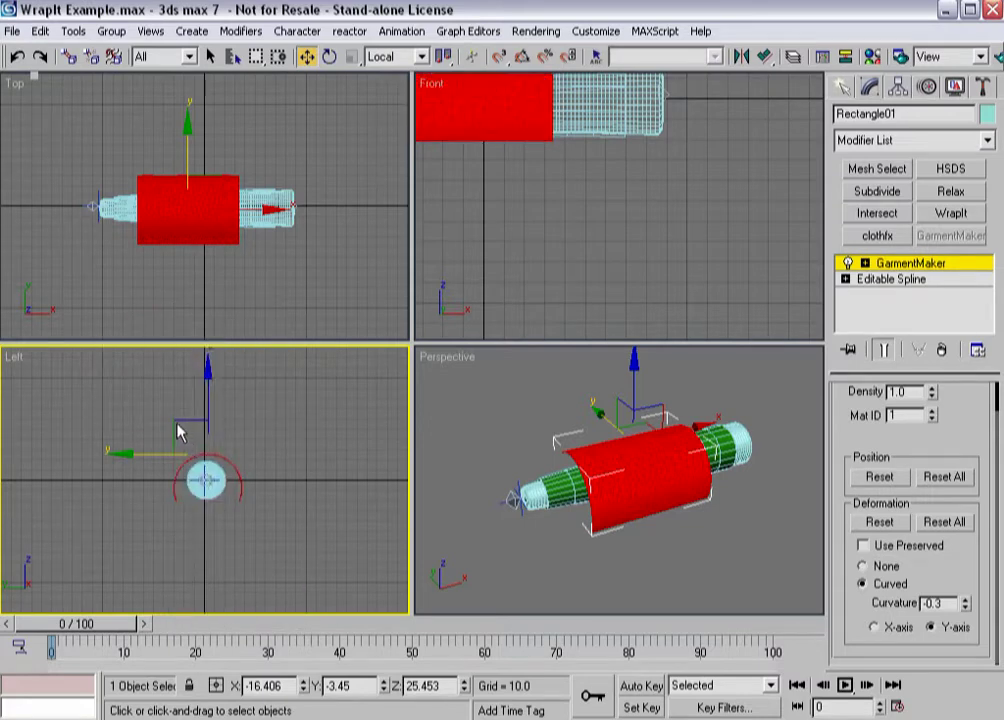
left_click_drag(173, 421, 172, 421)
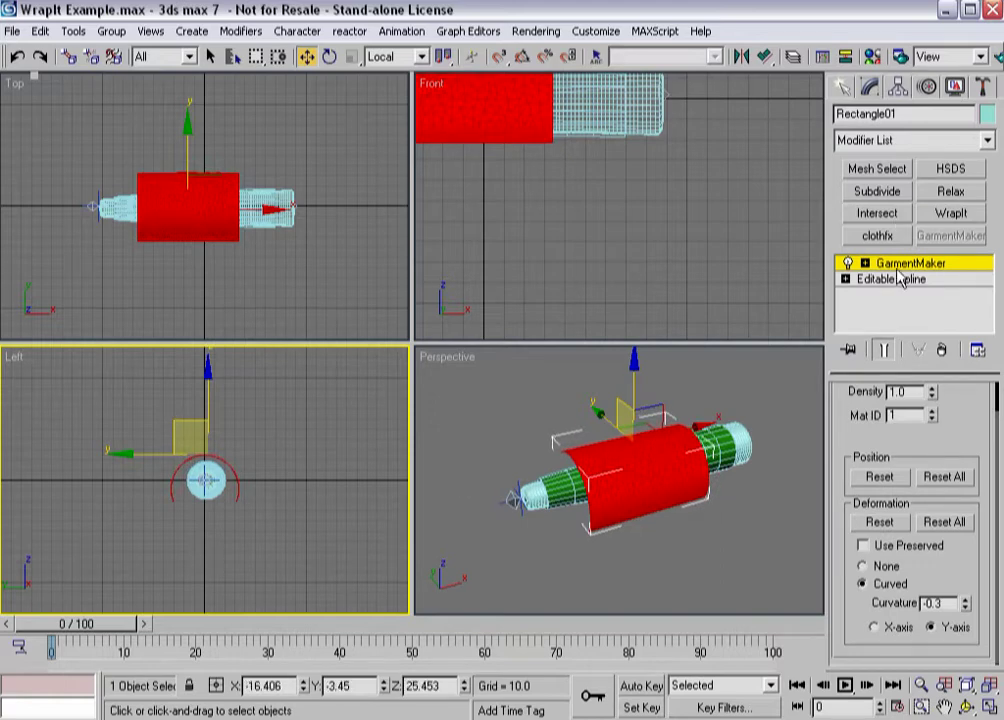
Create a seam joining the curved panel's open edges in GarmentMaker's Seams mode
key("3")
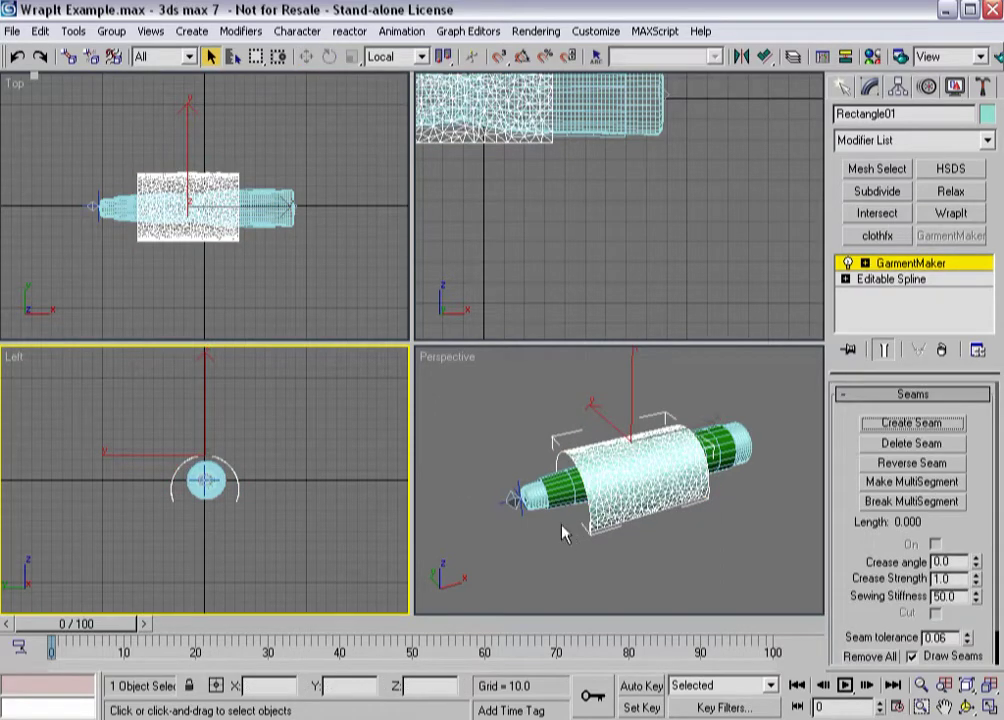
middle_click_drag(563, 535, 558, 470, "alt")
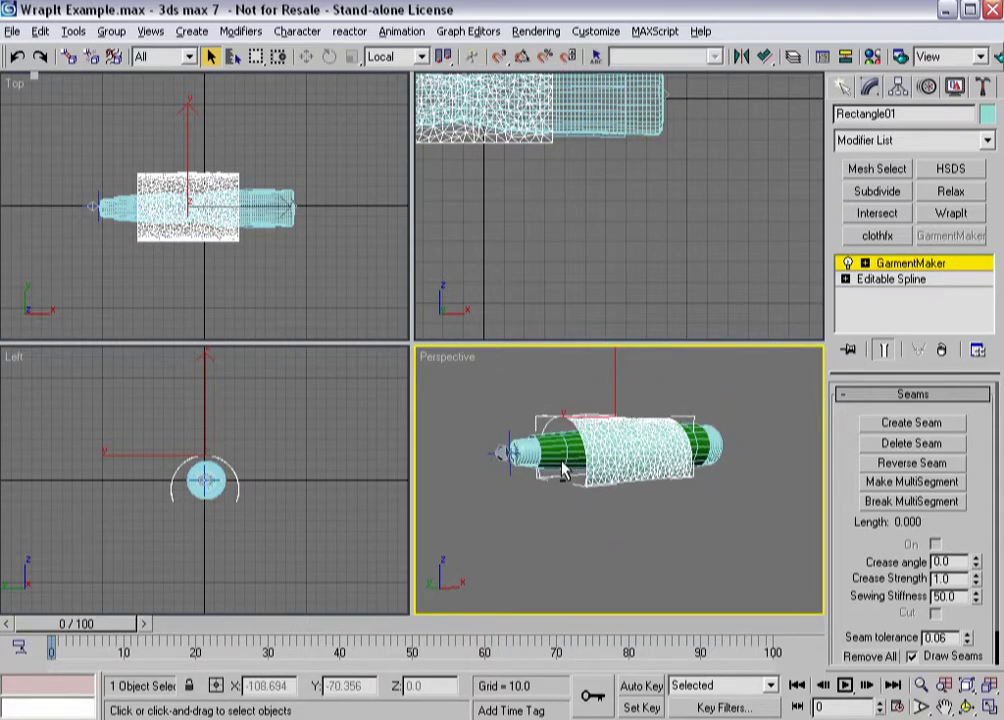
middle_click_drag(612, 530, 592, 488, "alt")
left_click(619, 519)
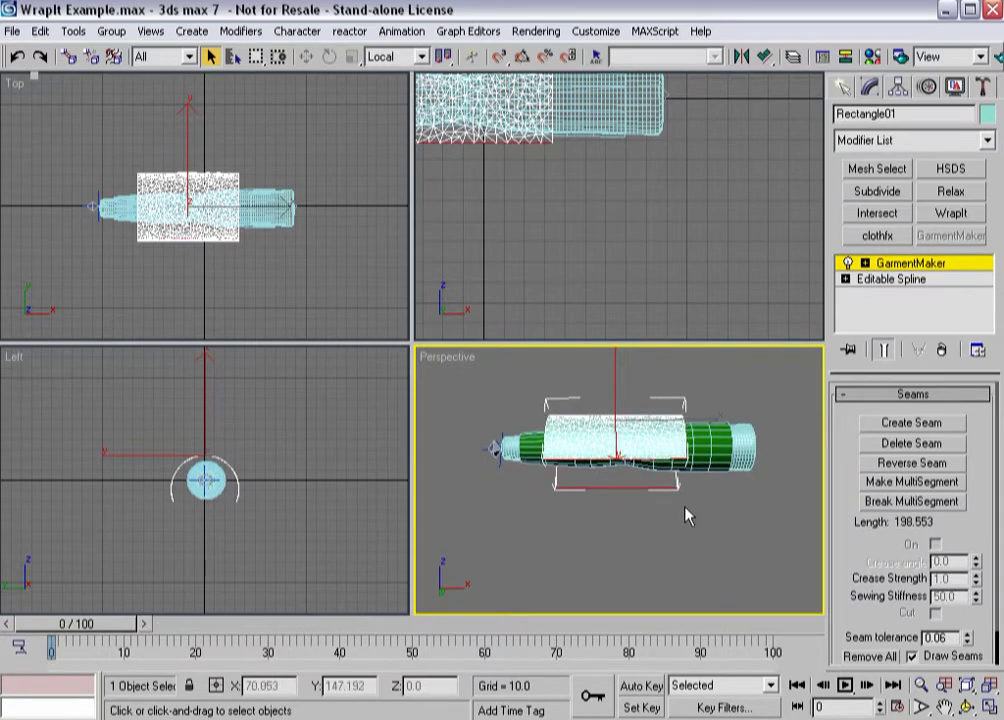
left_click(905, 423)
Leave seam editing and view the finished sleeve shaded without edged faces
left_click(912, 262)
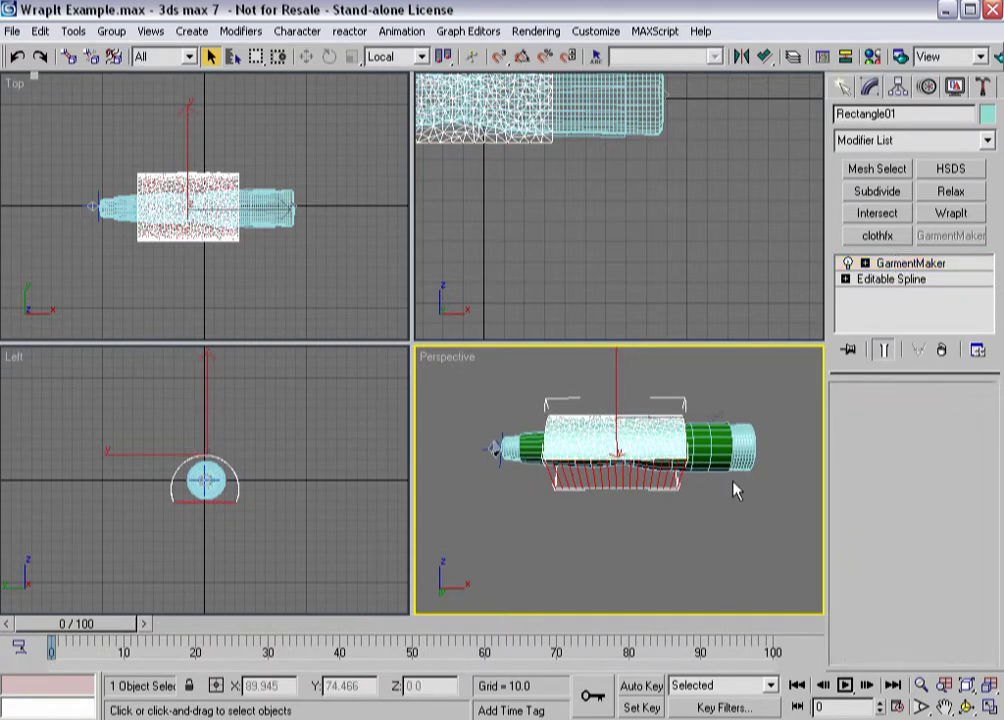
middle_click_drag(613, 485, 700, 570, "alt")
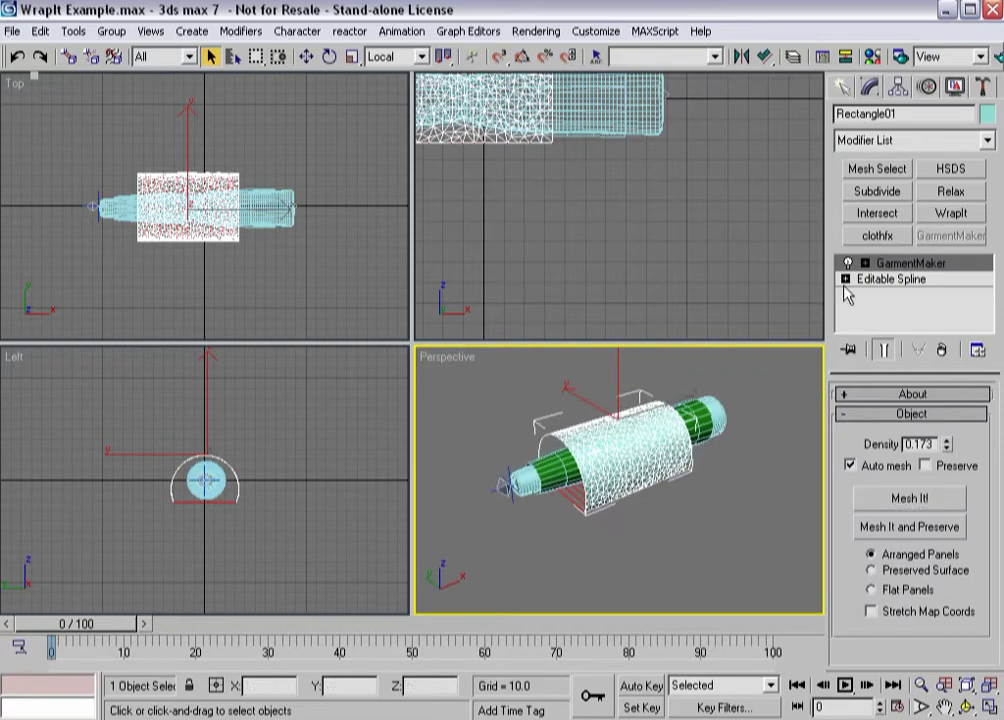
key("F4")
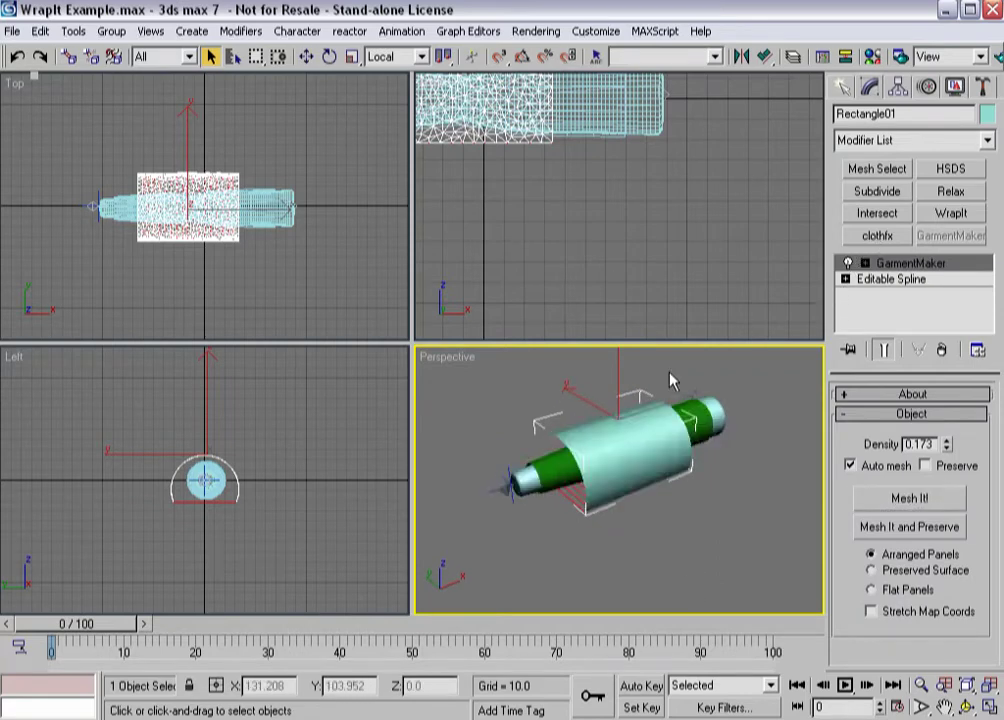
Add a clothfx modifier to the sleeve and set Rectangle01 as Cloth
left_click(877, 235)
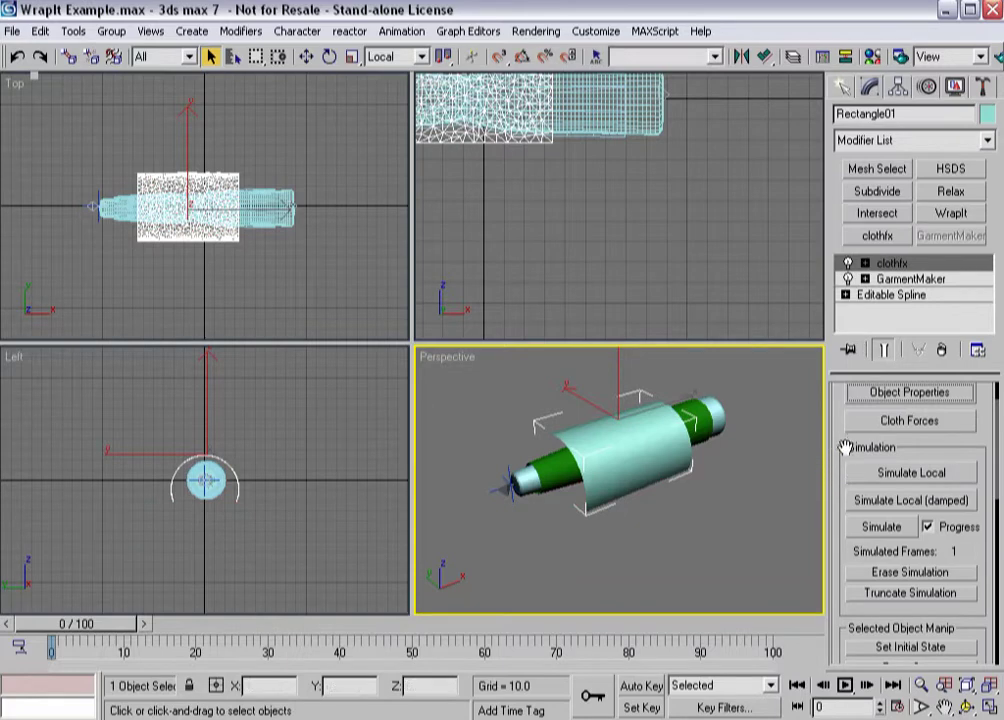
left_click_drag(845, 446, 836, 529)
left_click(878, 443)
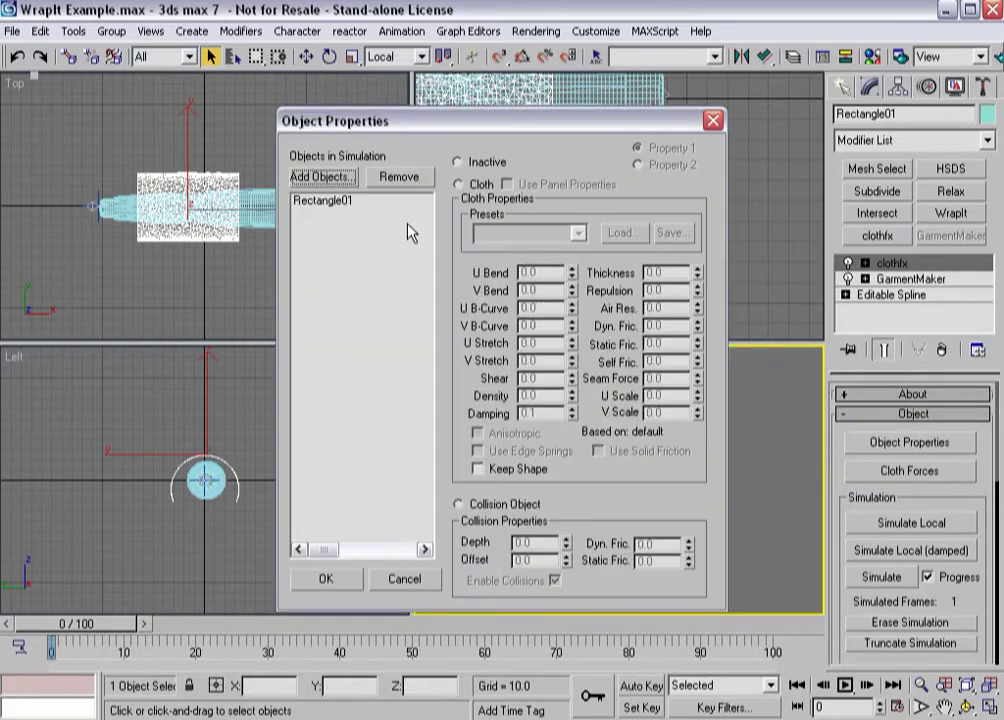
left_click(330, 202)
left_click(458, 185)
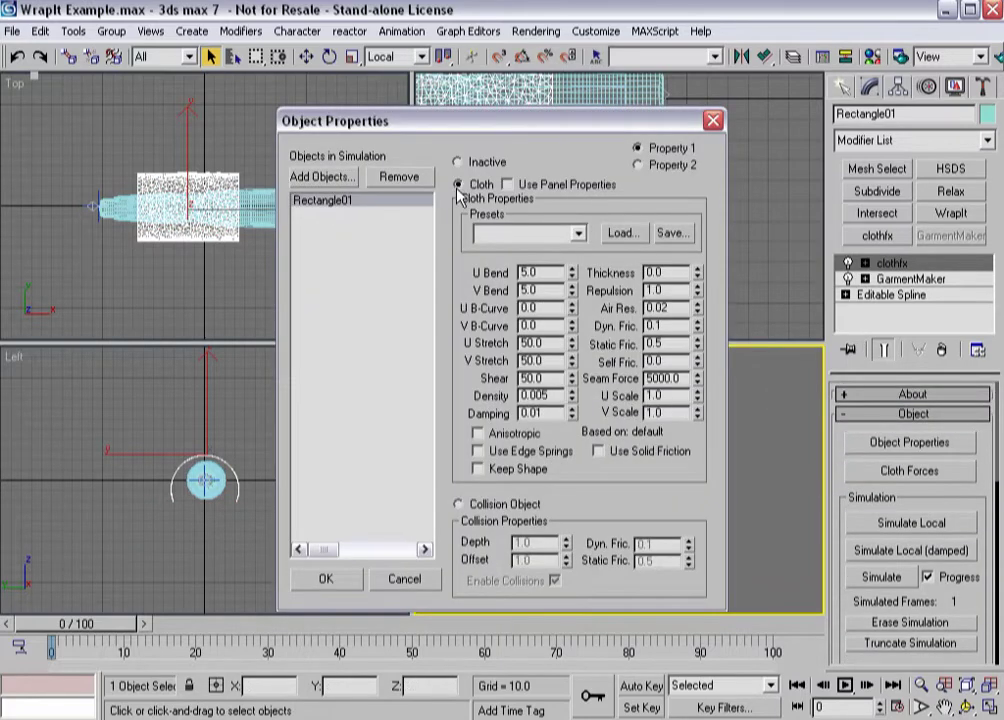
Add Cylinder02 to the simulation as a Collision Object and confirm the object properties
left_click(324, 176)
left_click(345, 268)
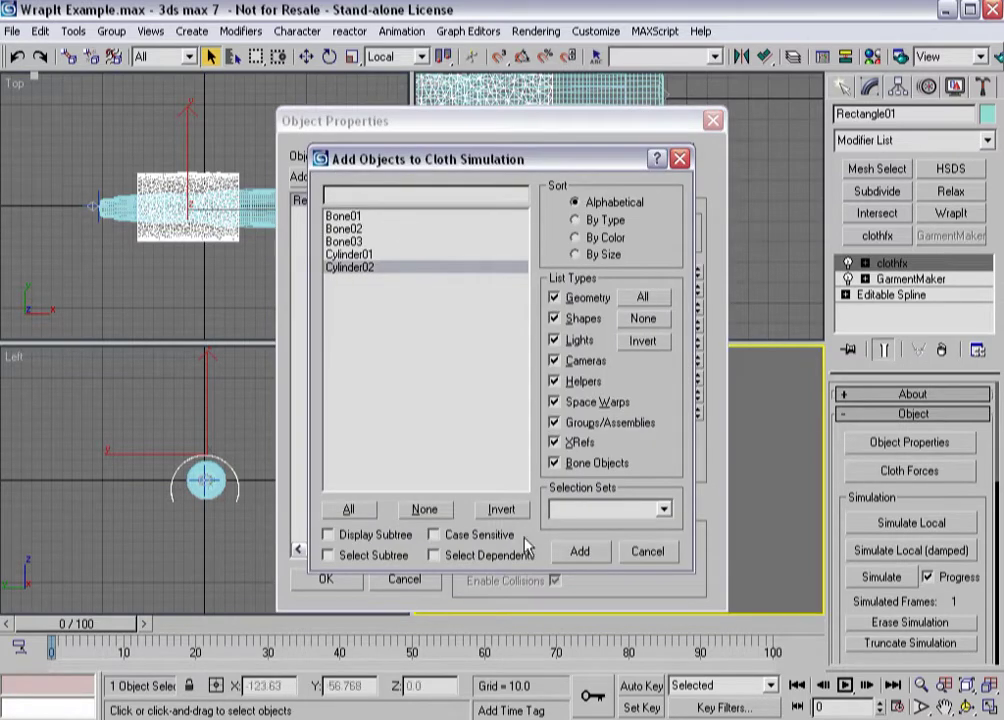
left_click(580, 551)
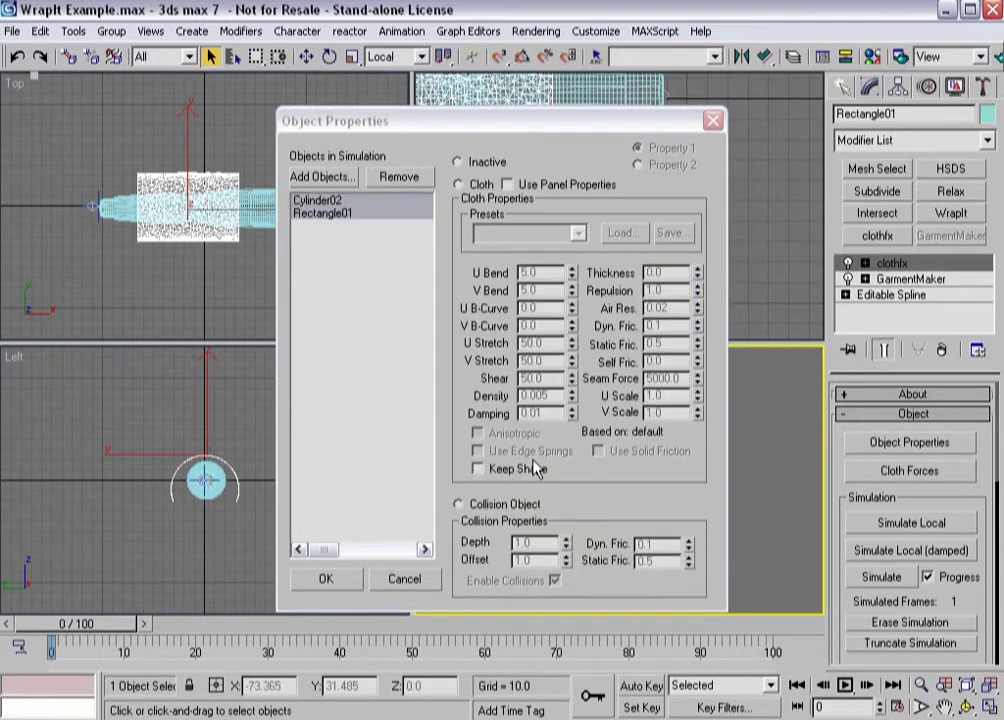
left_click(458, 504)
left_click(322, 201)
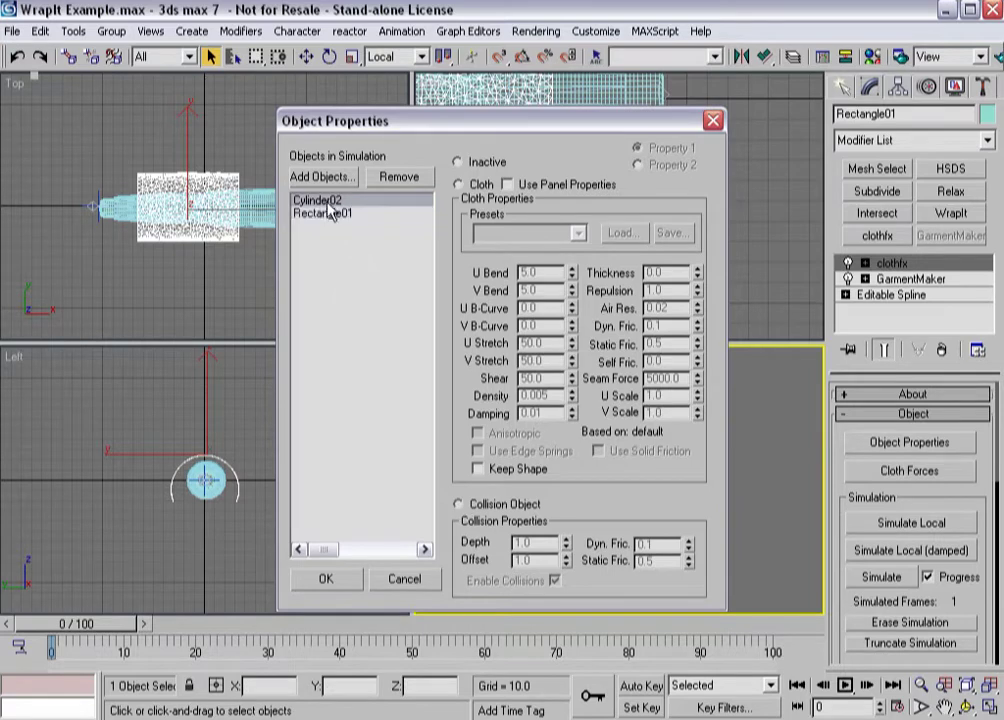
left_click(352, 214)
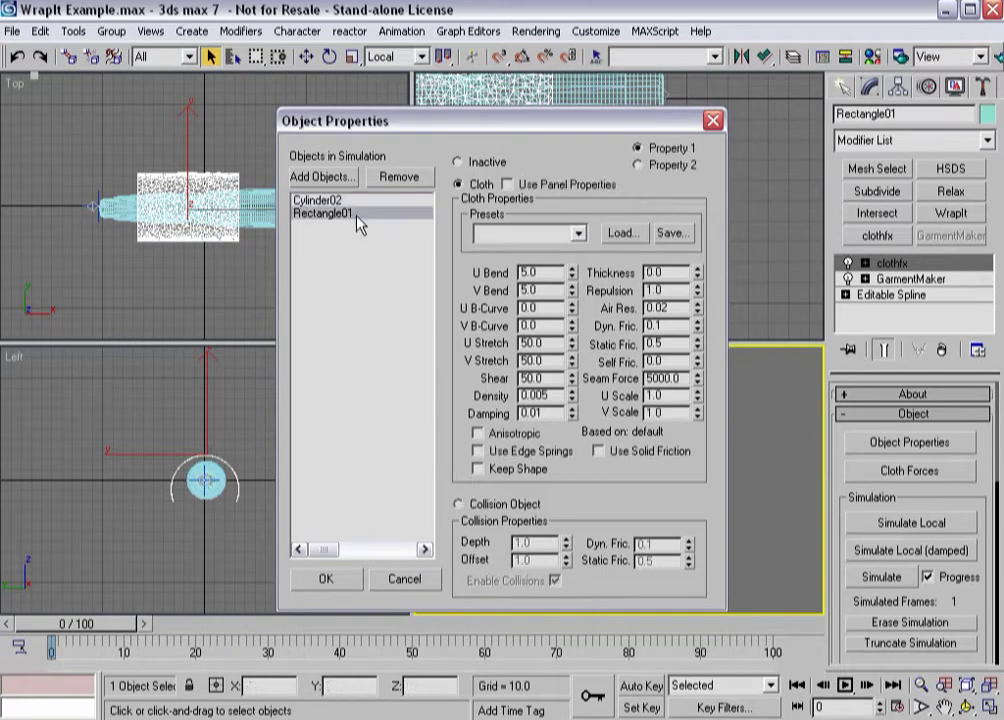
left_click(350, 201)
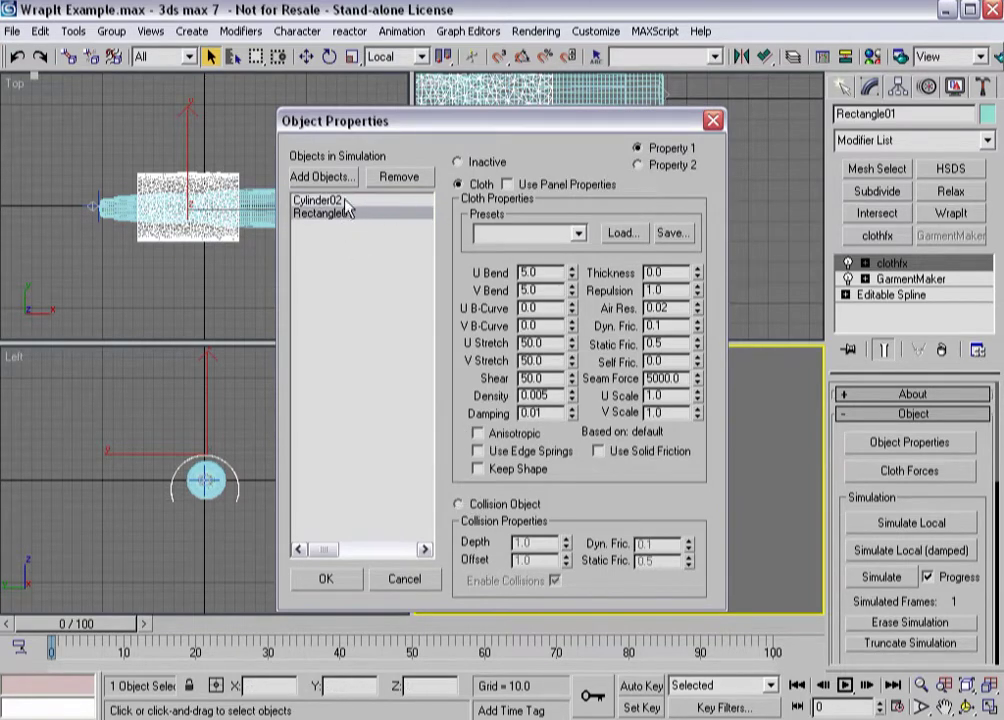
left_click(323, 580)
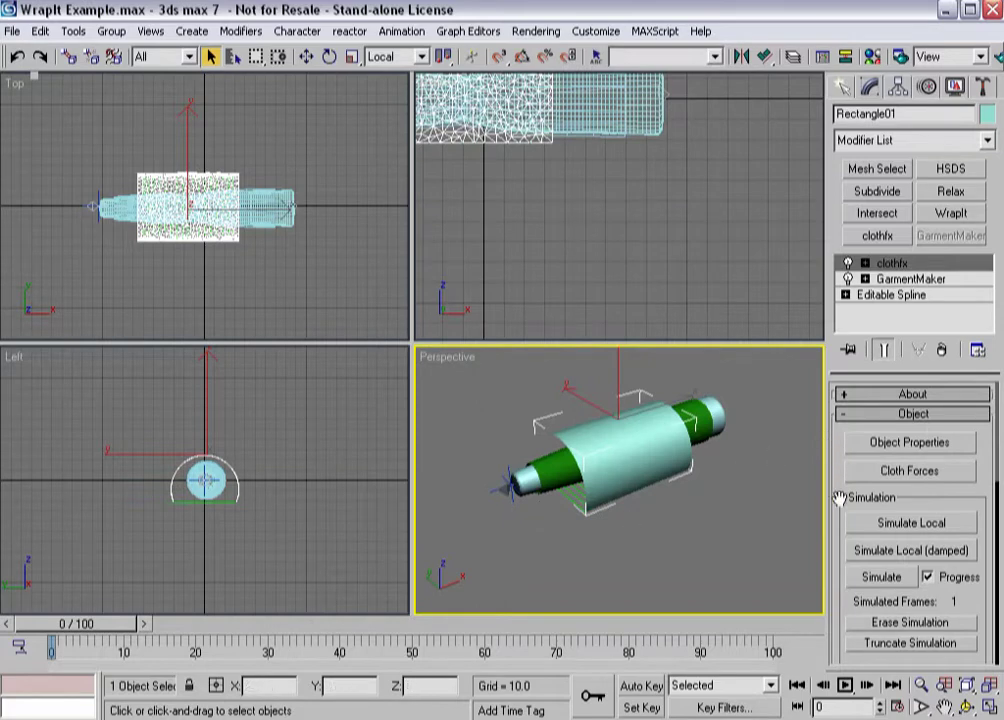
Re-mesh the GarmentMaker panel at density 0.14 with Preserve, then go back to clothfx
left_click(895, 278)
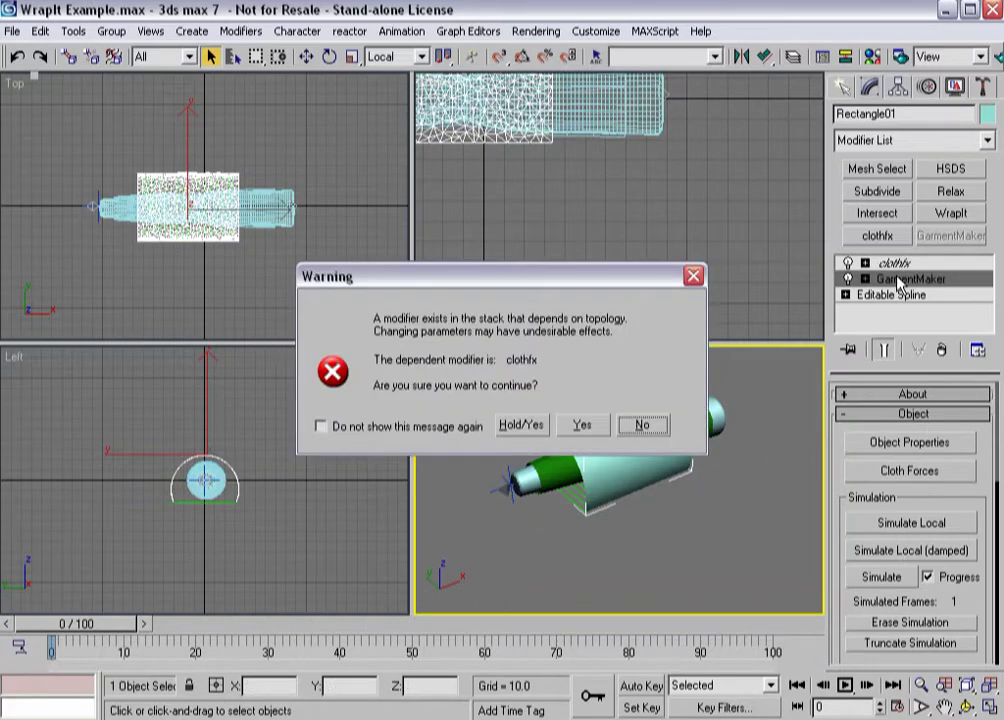
left_click(575, 428)
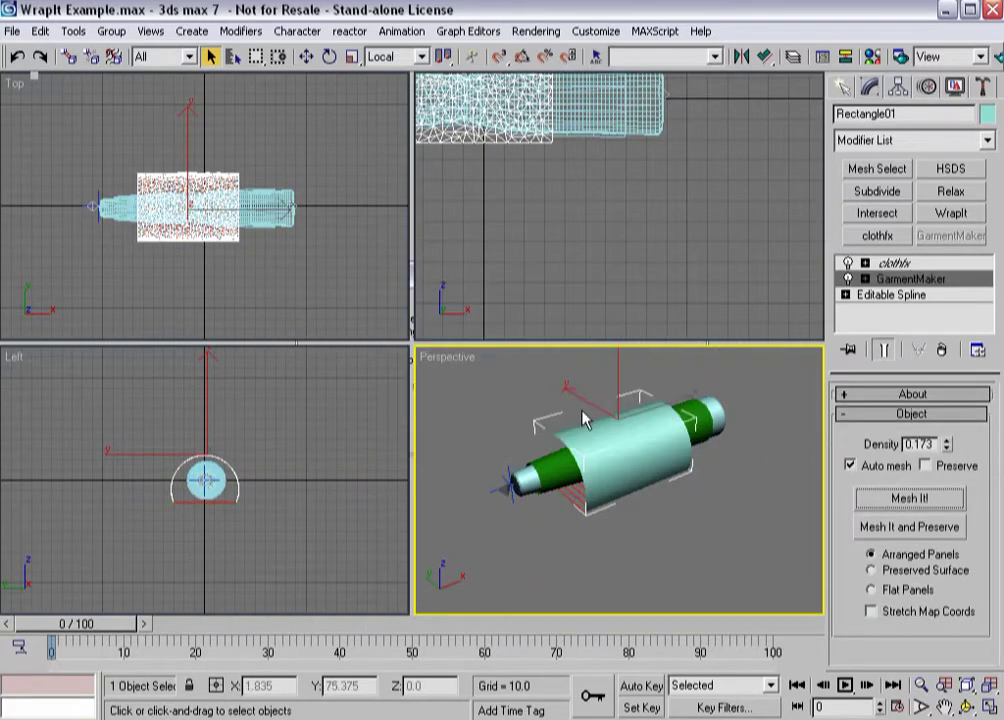
double_click(930, 443)
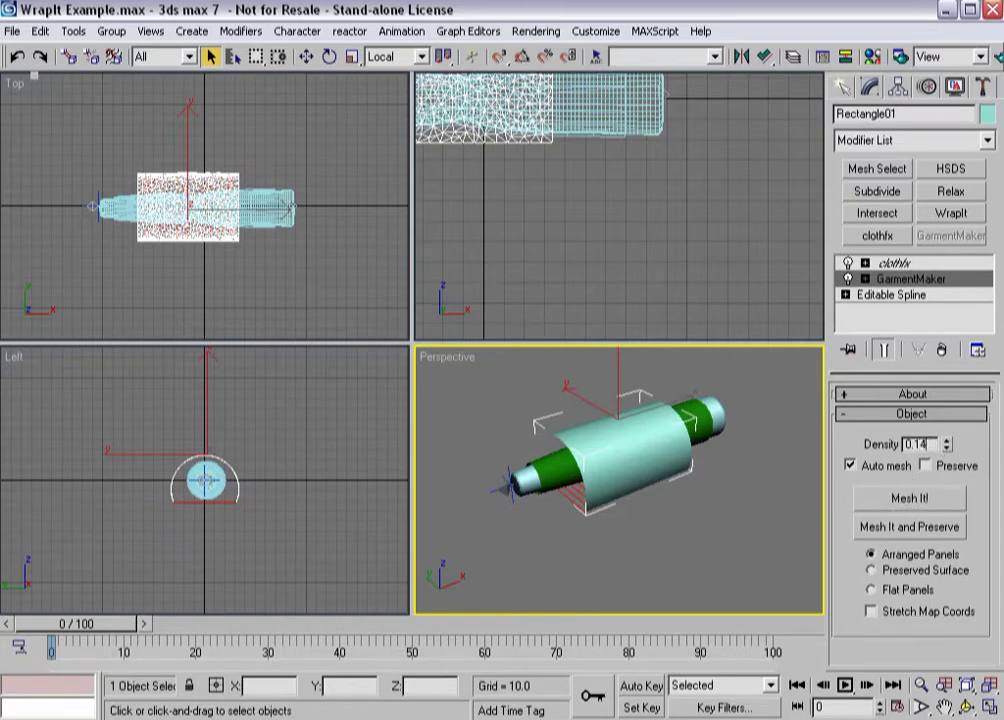
left_click(909, 526)
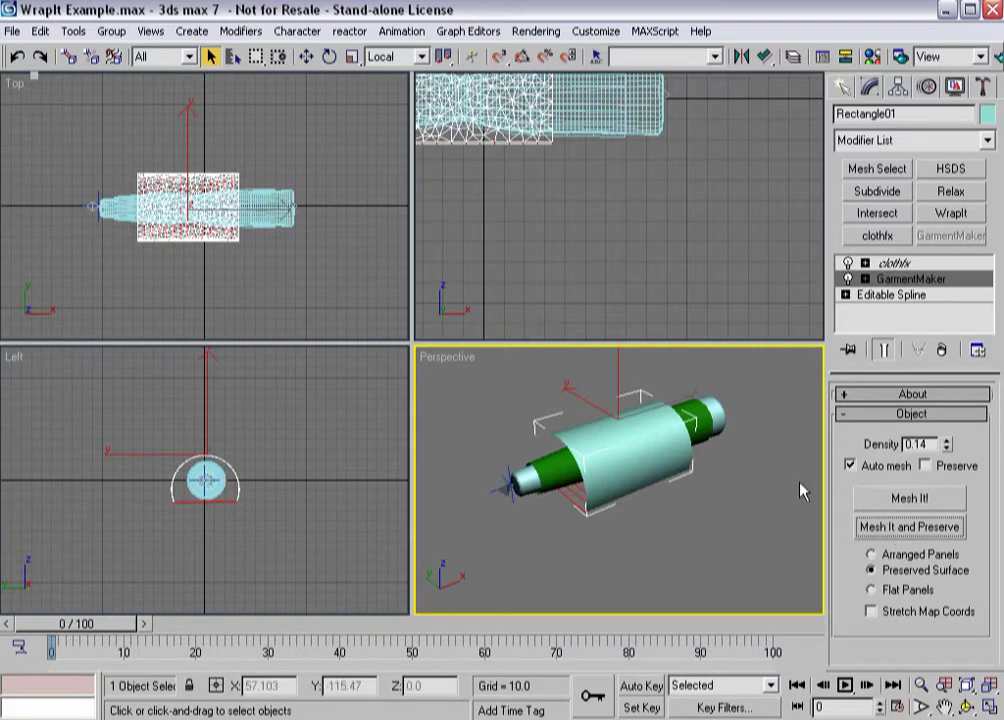
middle_click_drag(459, 188, 567, 260)
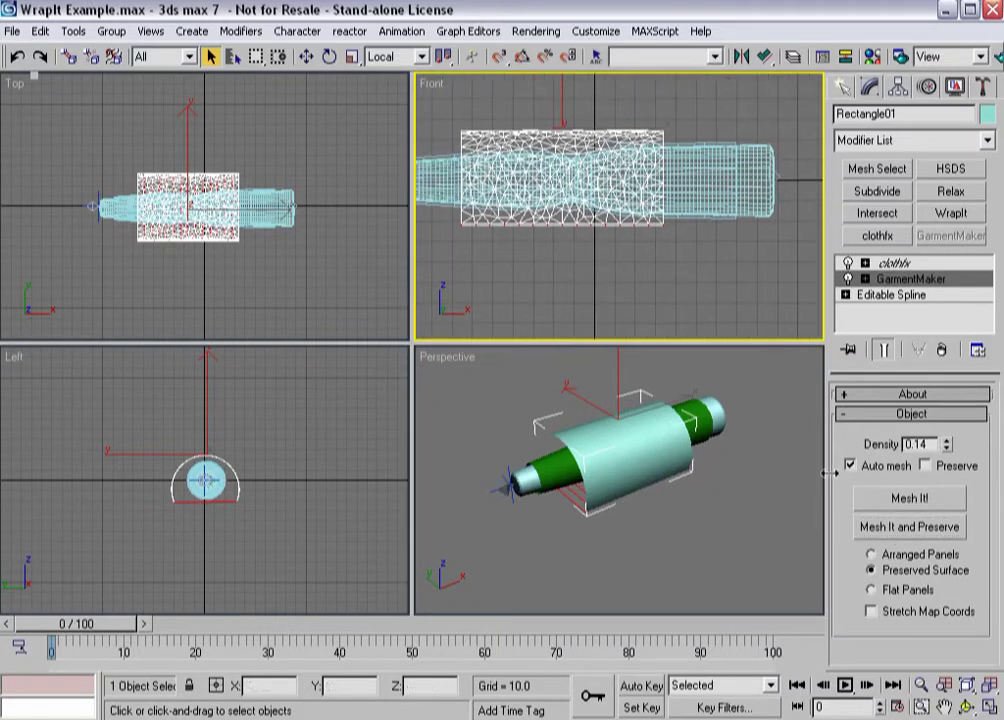
left_click(893, 262)
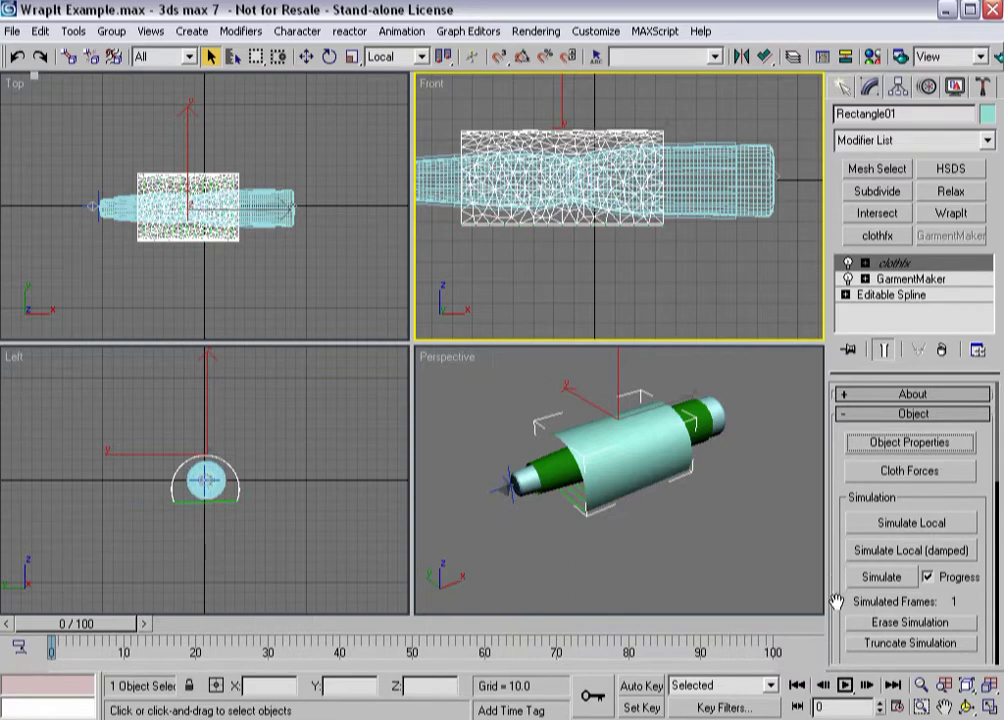
Run a damped Simulate Local until the cloth hugs Cylinder02, then stop it
left_click_drag(839, 601, 862, 195)
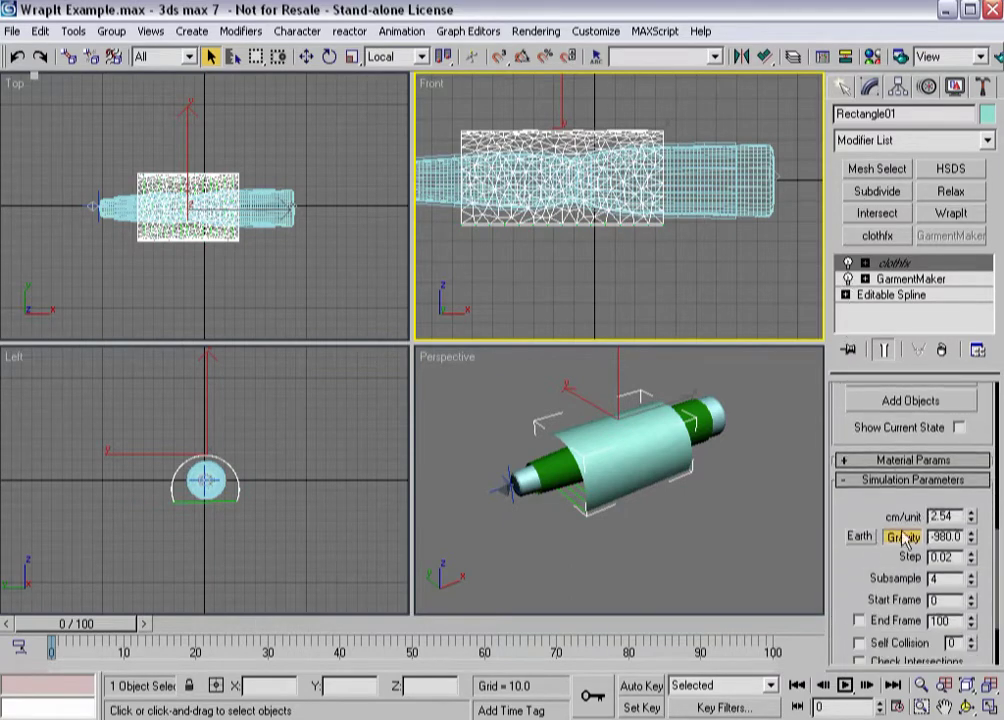
scroll(879, 520, "up", 5)
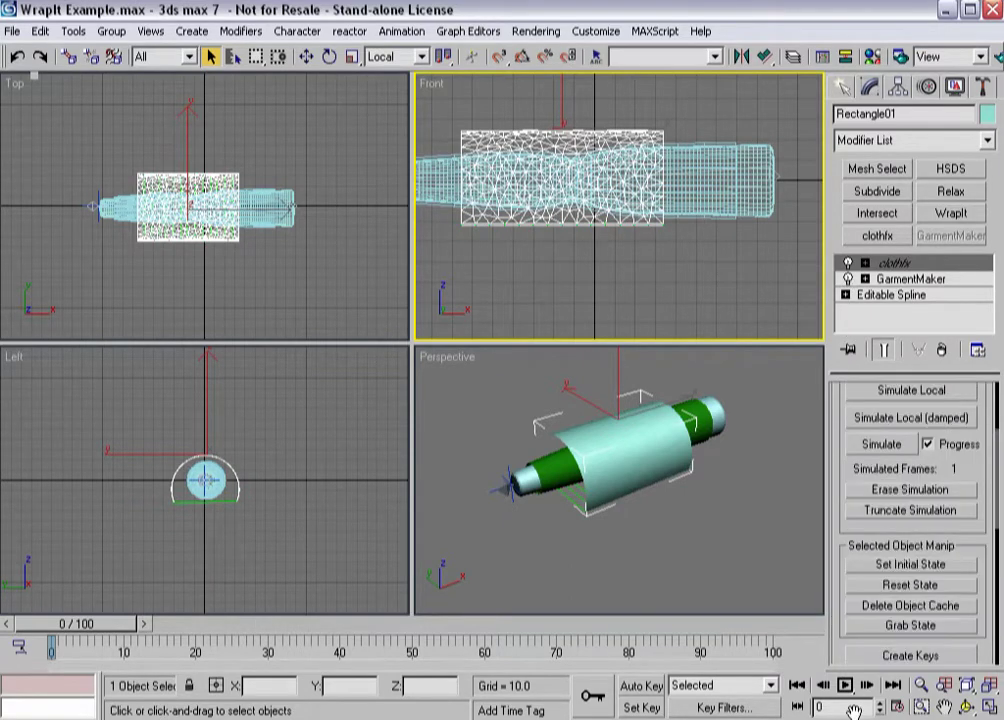
left_click(892, 431)
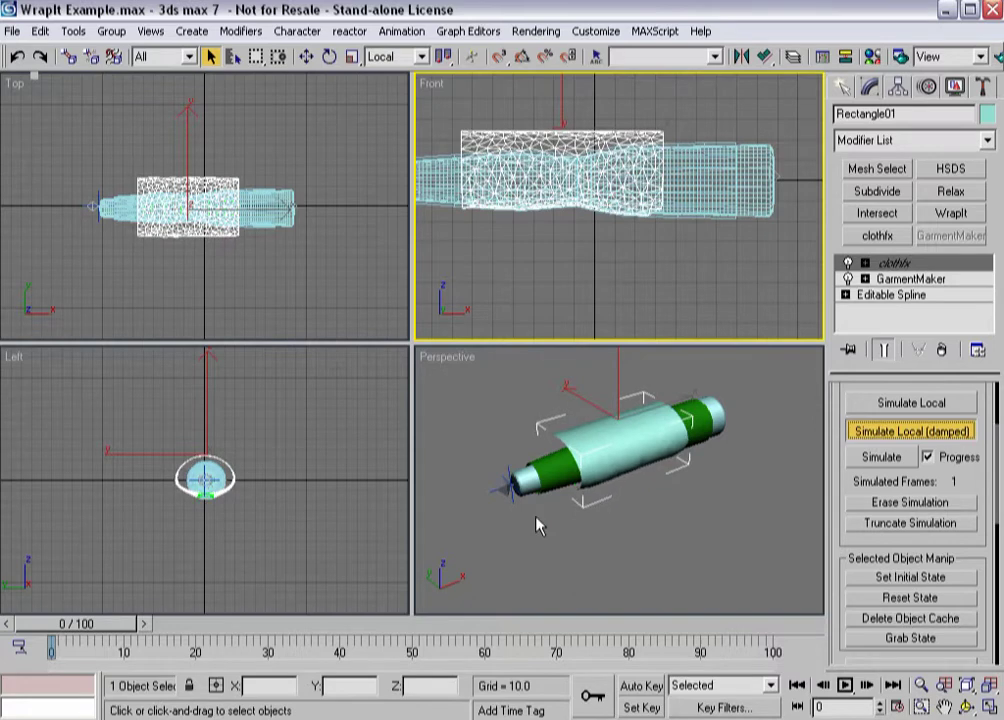
scroll(210, 495, "up", 4)
scroll(222, 488, "up", 5)
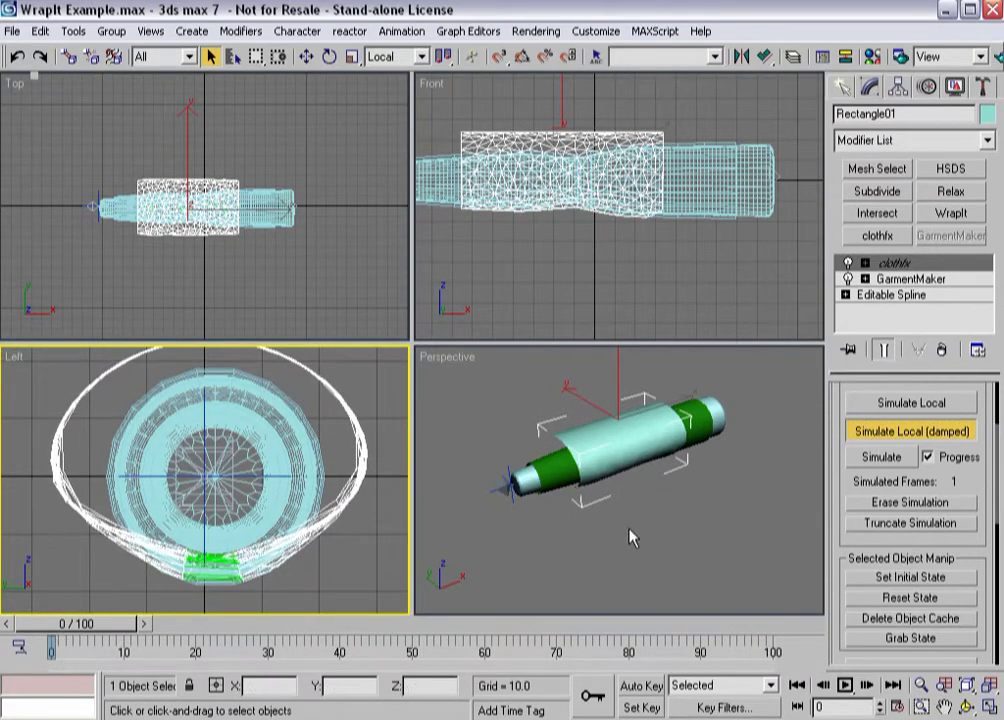
mouse_move(578, 510)
middle_mouse_down("alt")
mouse_move(582, 341)
mouse_move(596, 365)
mouse_move(592, 505)
middle_mouse_up("alt")
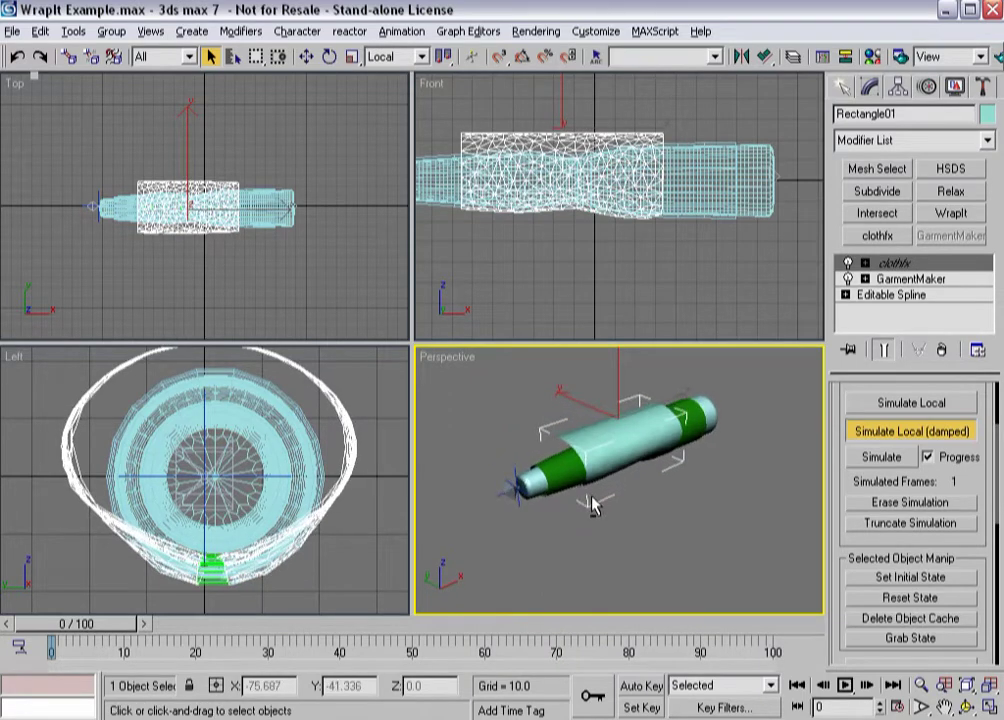
left_click(883, 437)
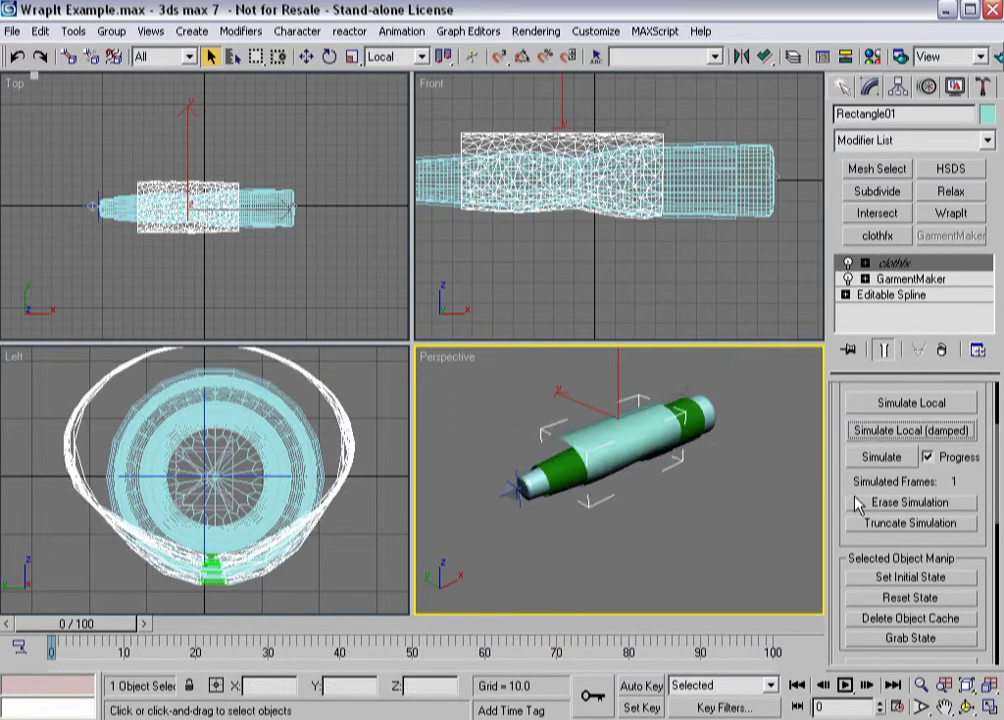
scroll(847, 484, "down", 8)
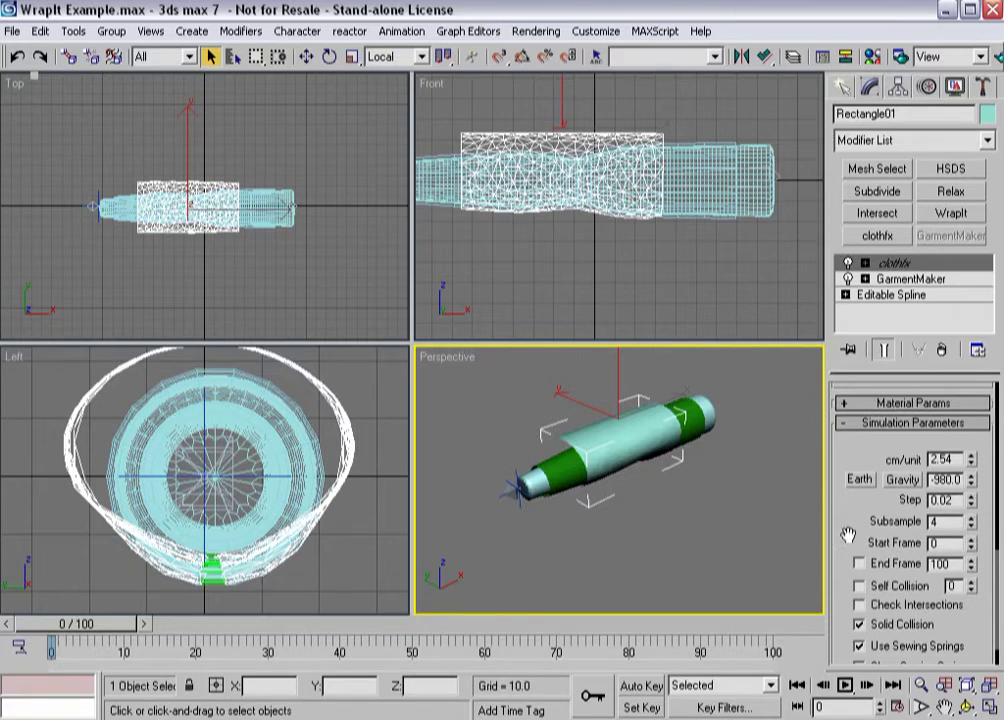
Disable Use Sewing Springs, enable Self Collision, and start an undamped Simulate Local run
scroll(847, 535, "down", 2)
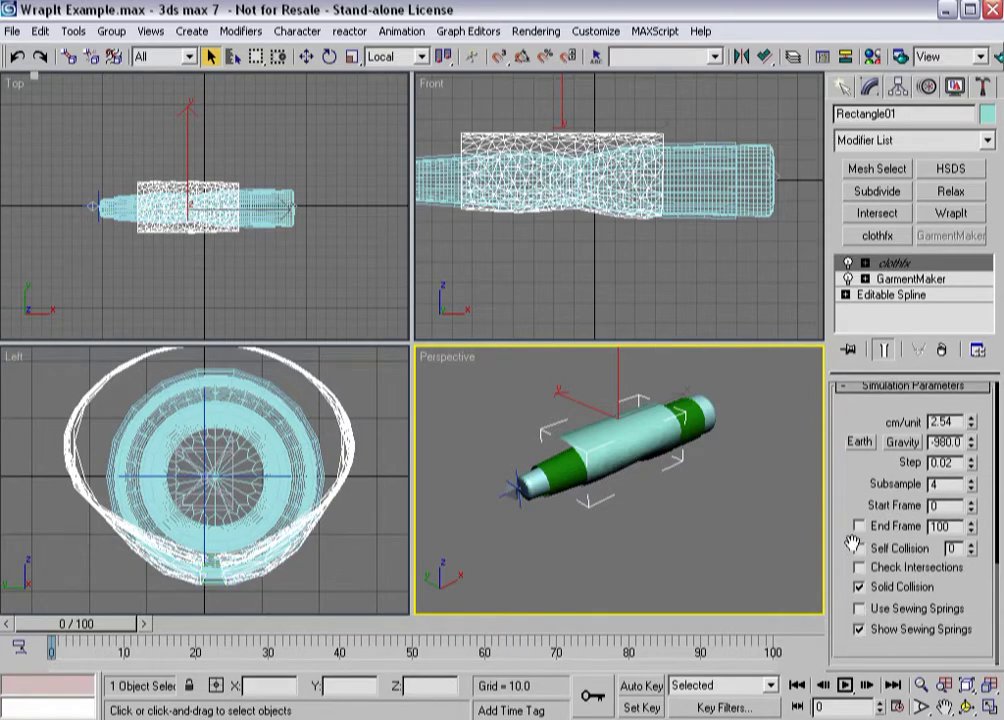
scroll(855, 473, "up", 8)
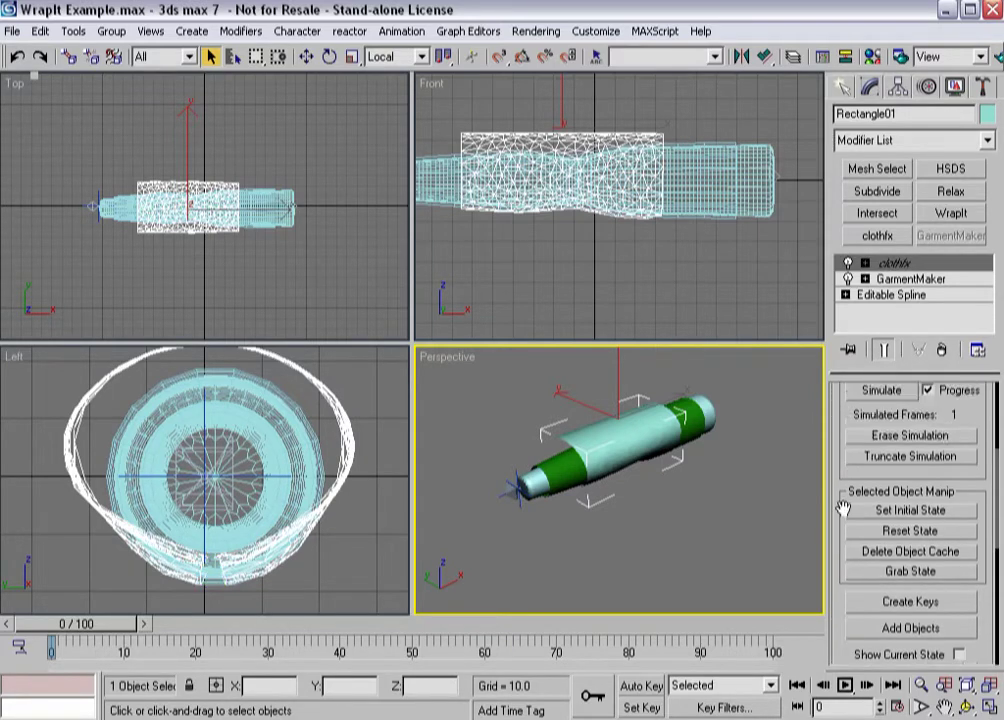
left_click_drag(847, 484, 851, 545)
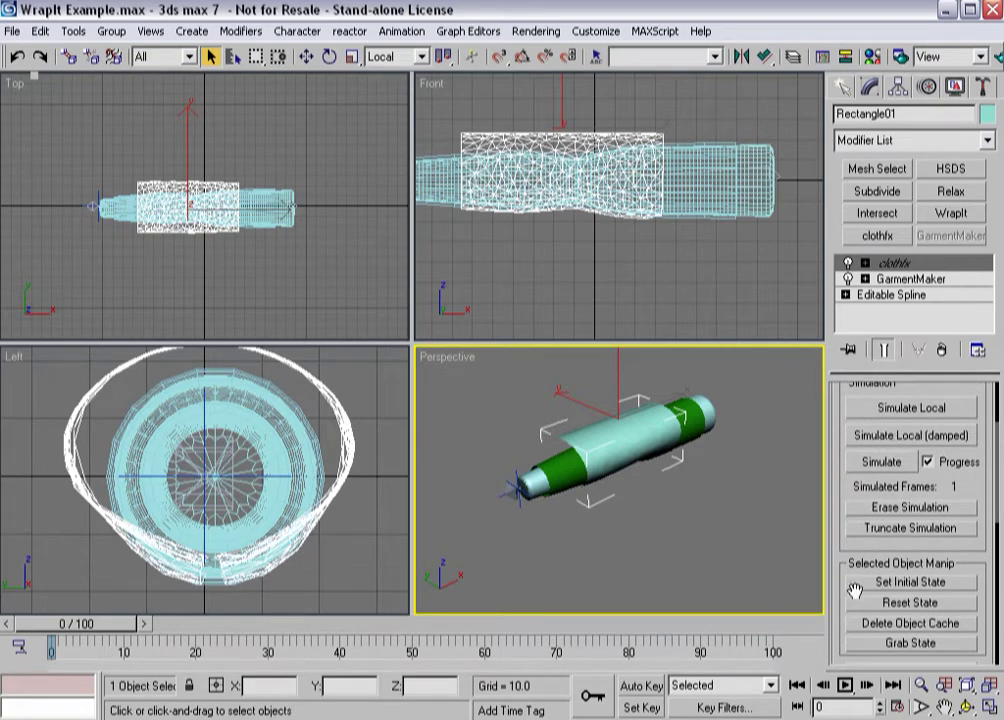
left_click_drag(840, 565, 846, 233)
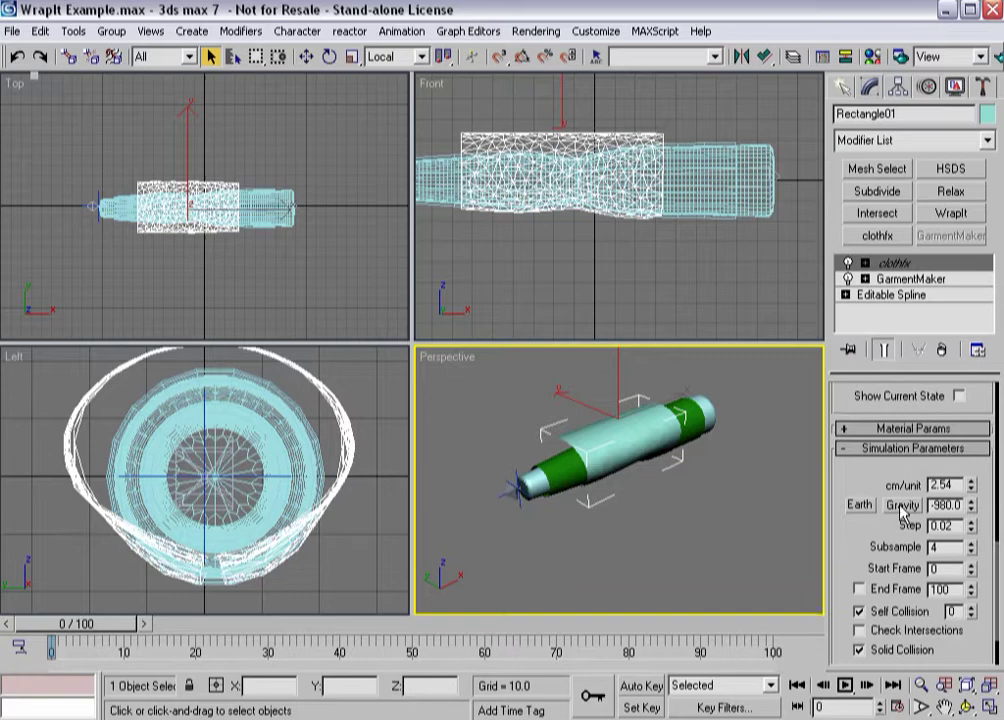
left_click_drag(815, 430, 835, 215)
scroll(867, 540, "up", 1)
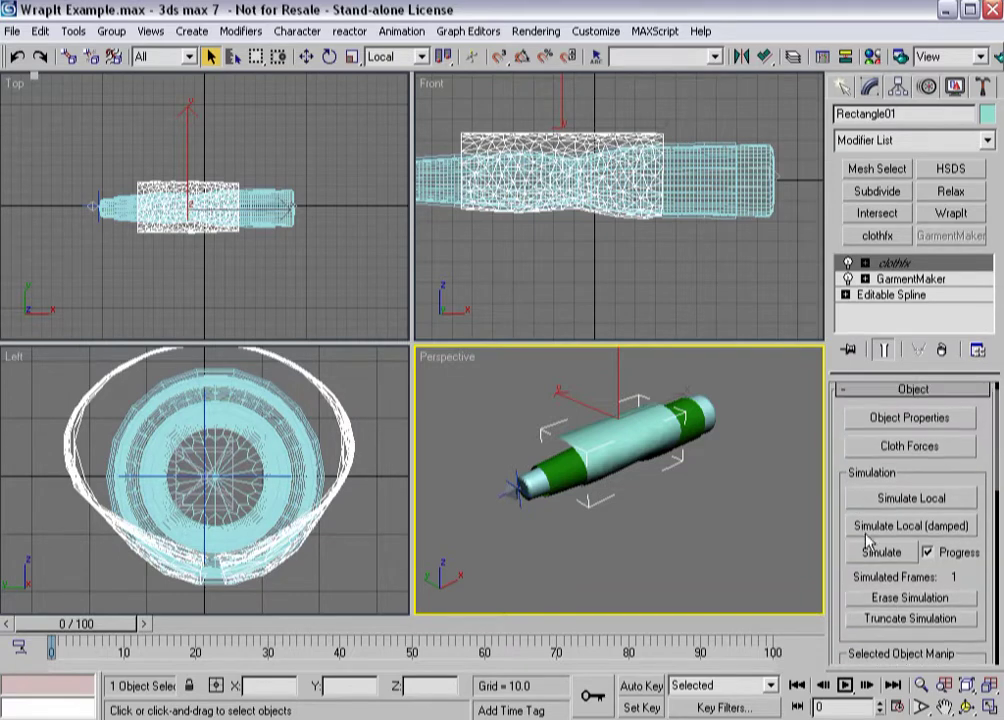
left_click(890, 498)
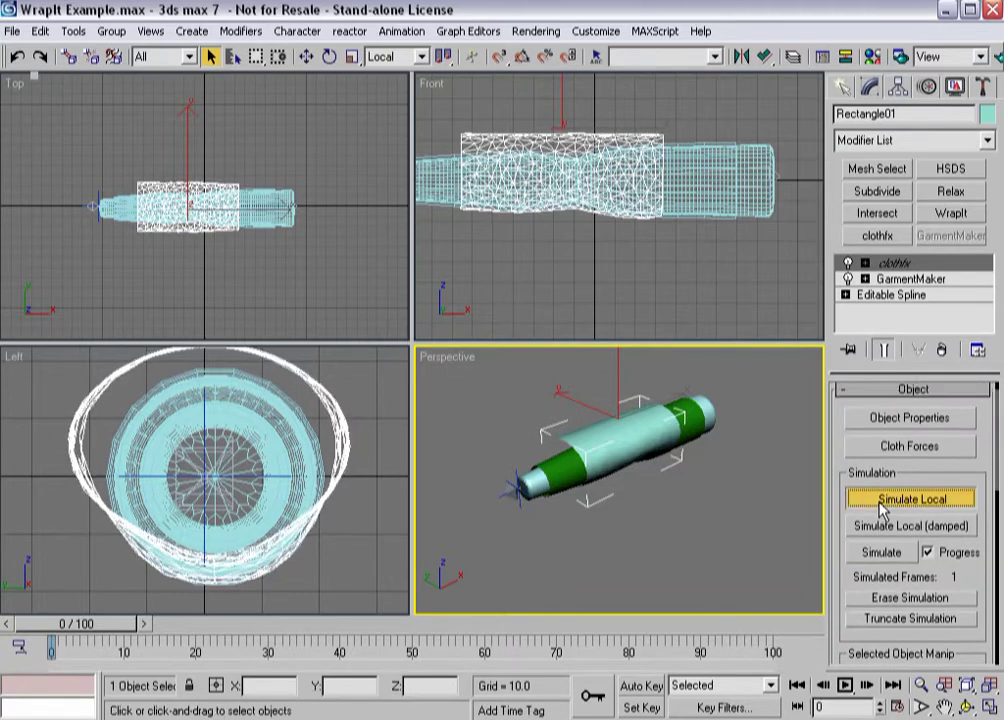
Stop the local run with the sleeve loosely draped, then scrub the timeline to preview the bend
right_click(636, 512)
left_click(605, 538)
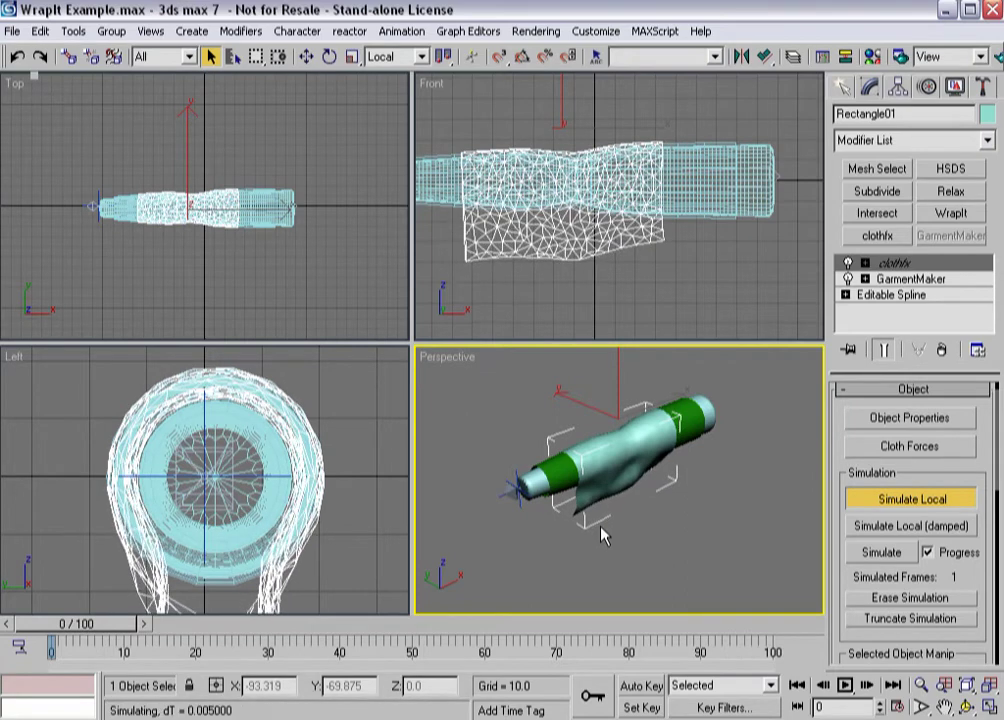
mouse_move(610, 524)
middle_mouse_down("alt")
mouse_move(594, 583)
mouse_move(532, 481)
mouse_move(612, 527)
middle_mouse_up("alt")
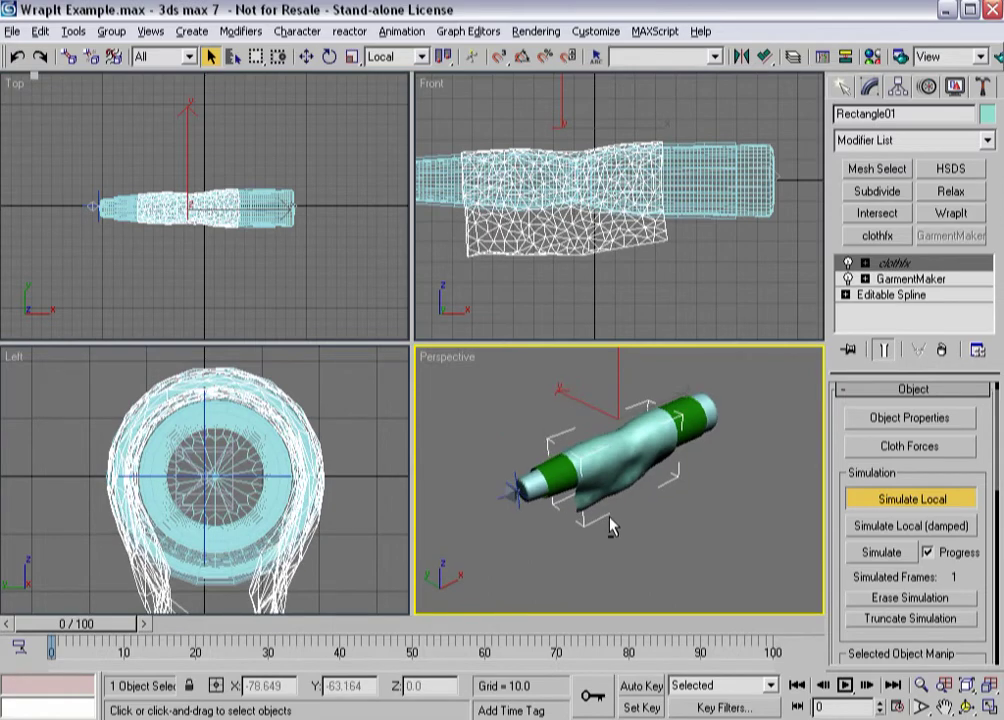
left_click(876, 501)
left_click_drag(80, 625, 45, 624)
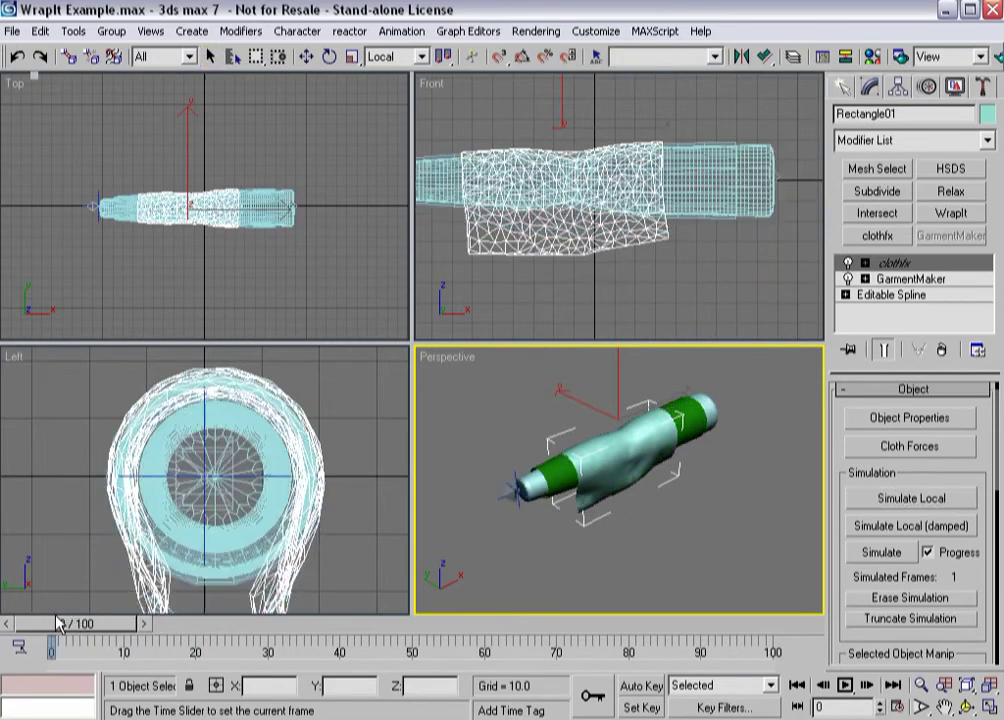
Run the full cloth simulation, cancel it at frame 36, erase it, and rewind to frame 0
left_click(880, 553)
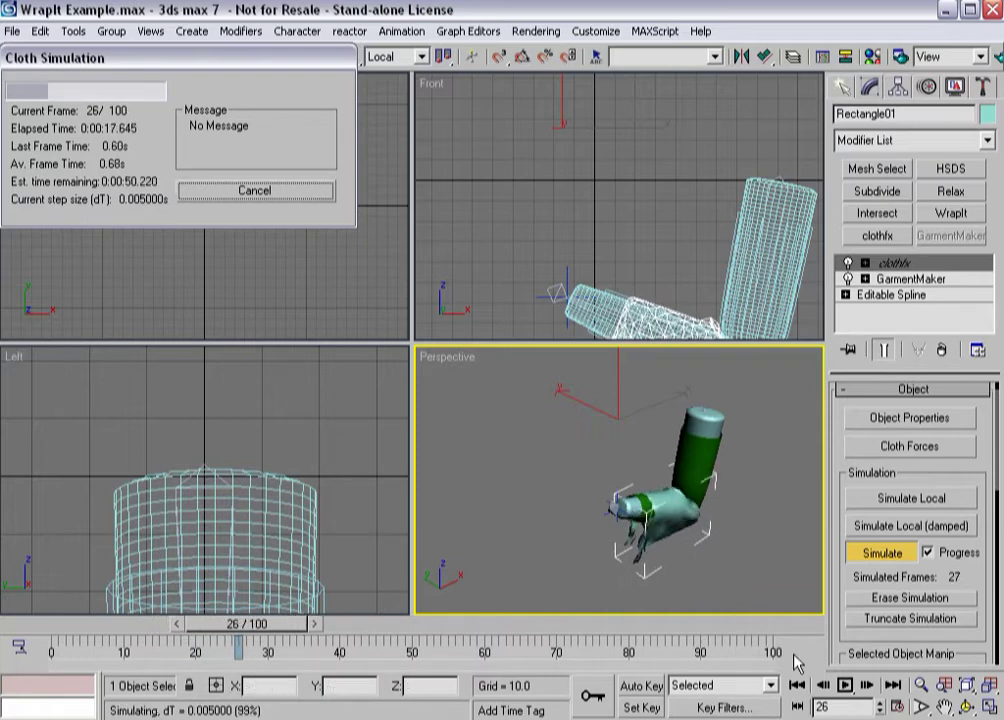
left_click(881, 560)
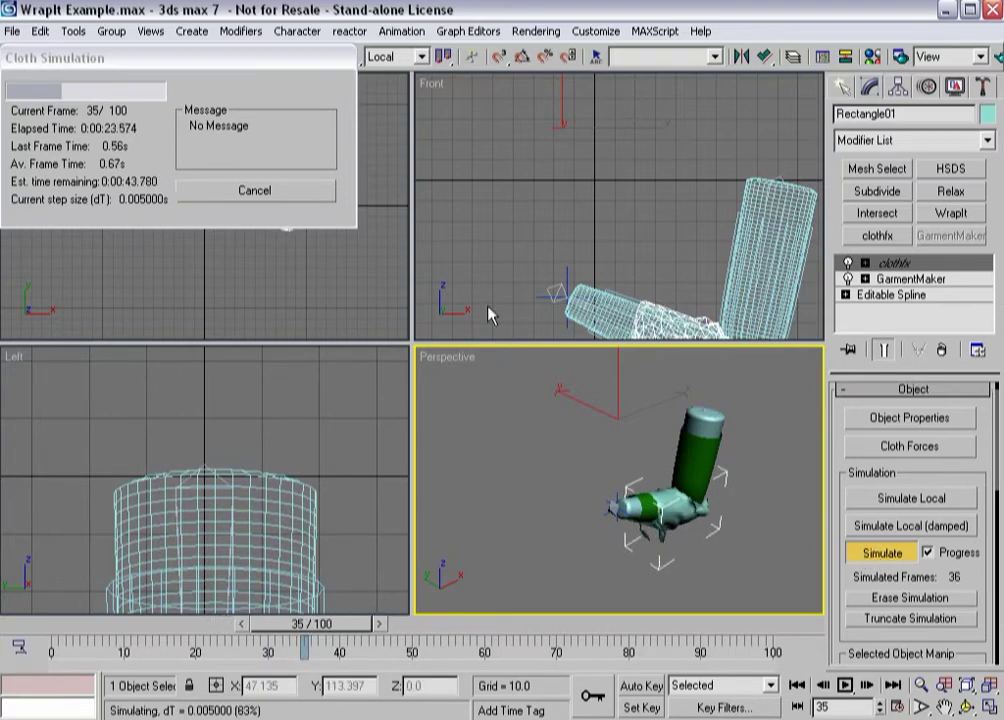
left_click(276, 195)
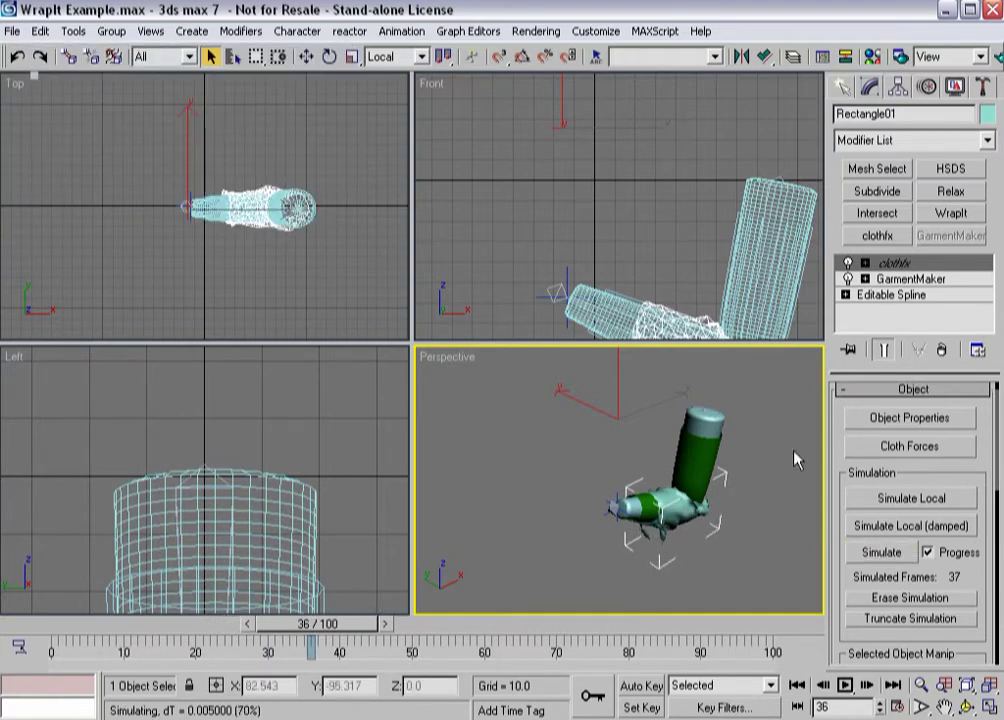
left_click(850, 598)
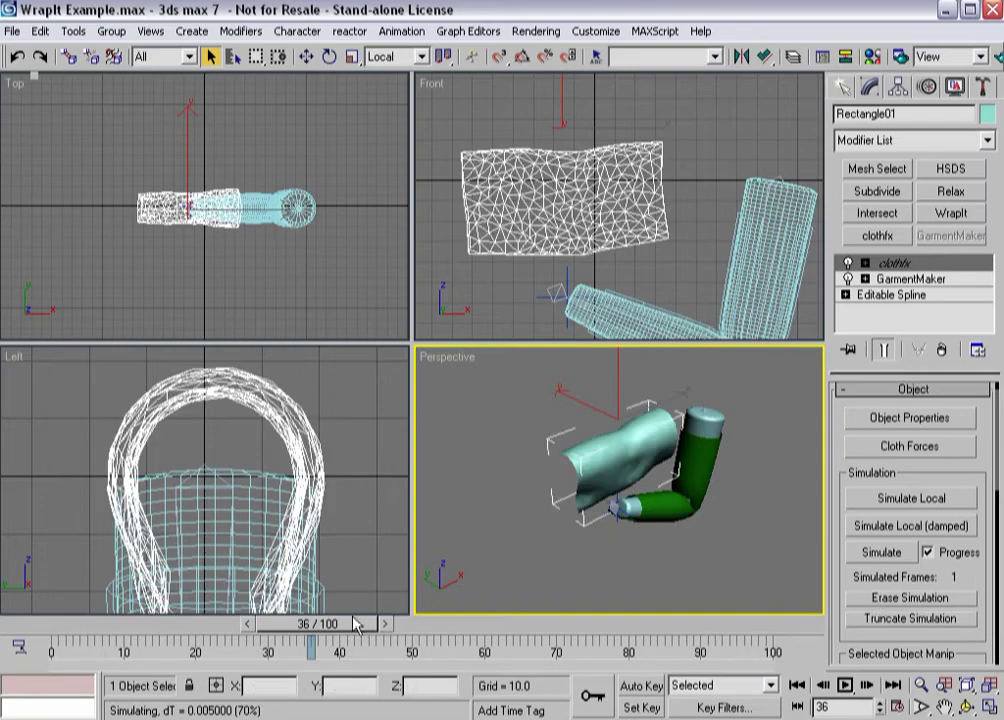
left_click_drag(355, 624, 42, 620)
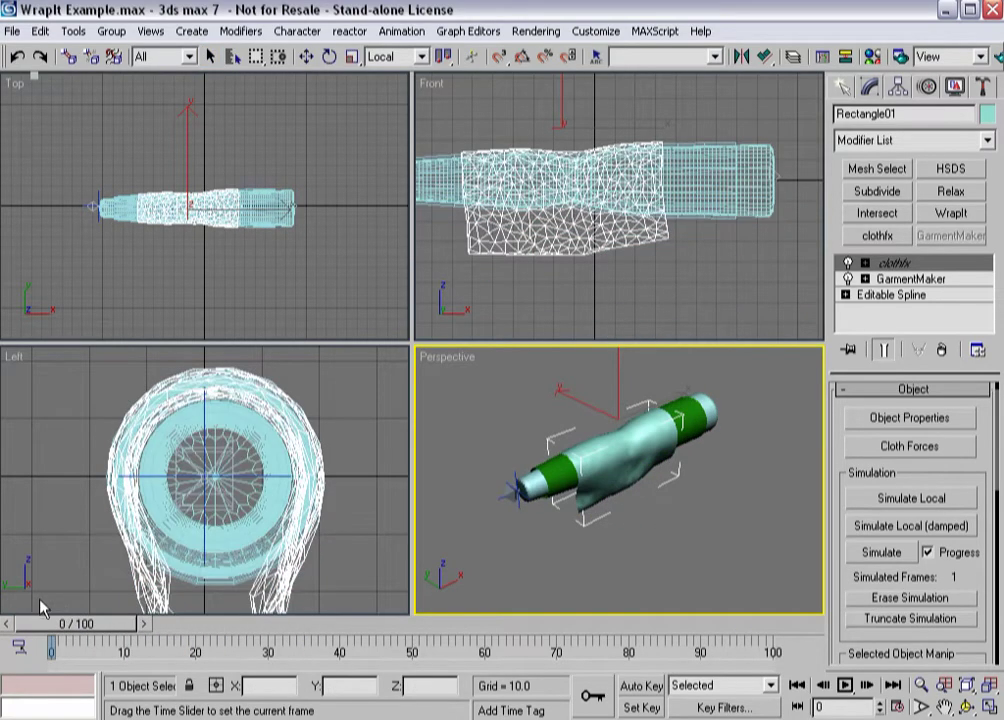
Move IK Chain01's bend key from frame 20 to frame 75, then select Rectangle01
left_click(514, 484)
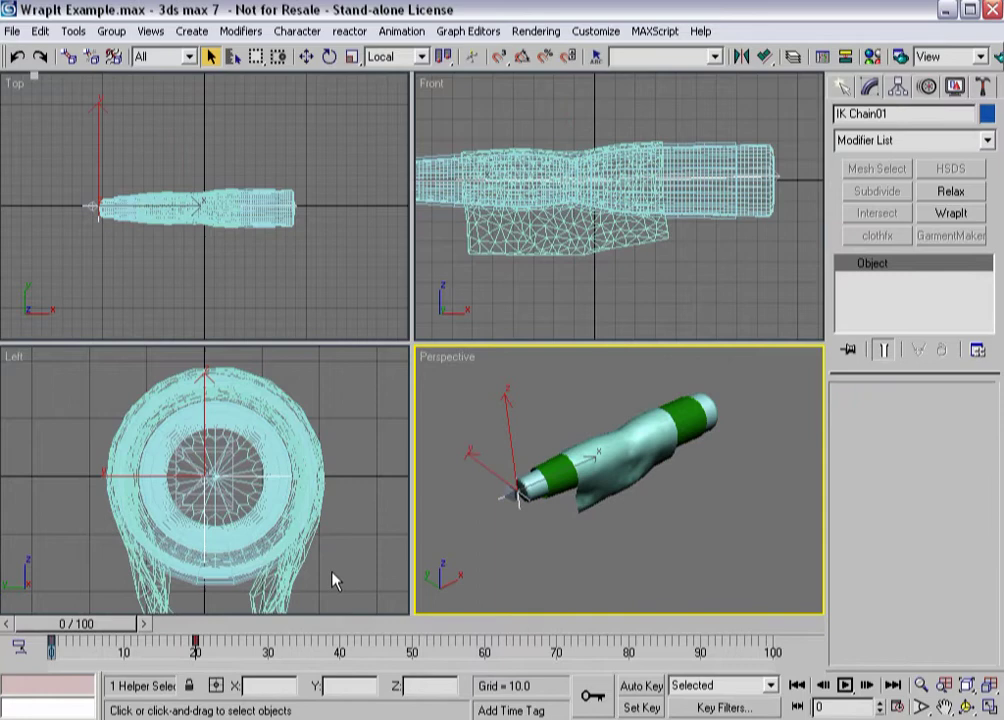
left_click_drag(195, 641, 232, 641)
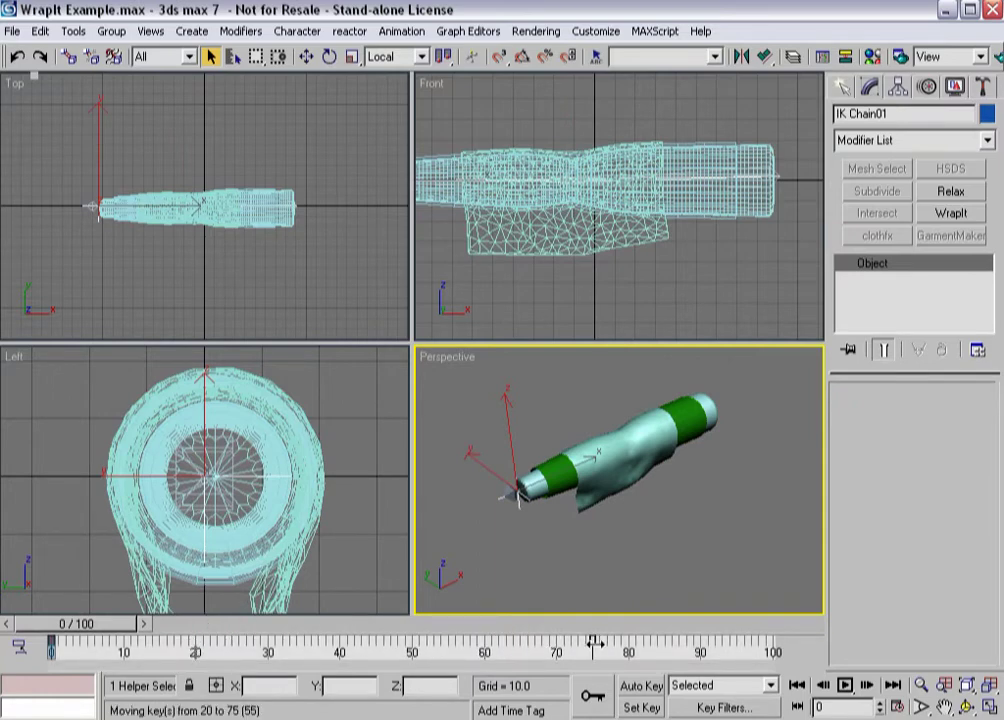
left_click_drag(594, 641, 594, 641)
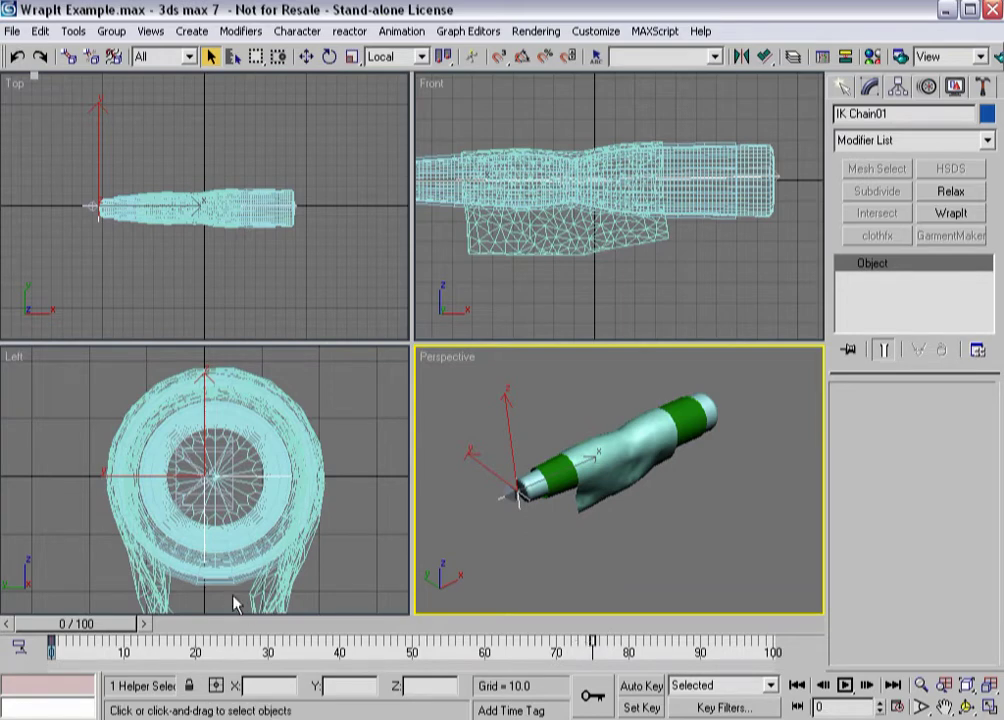
left_click(556, 462)
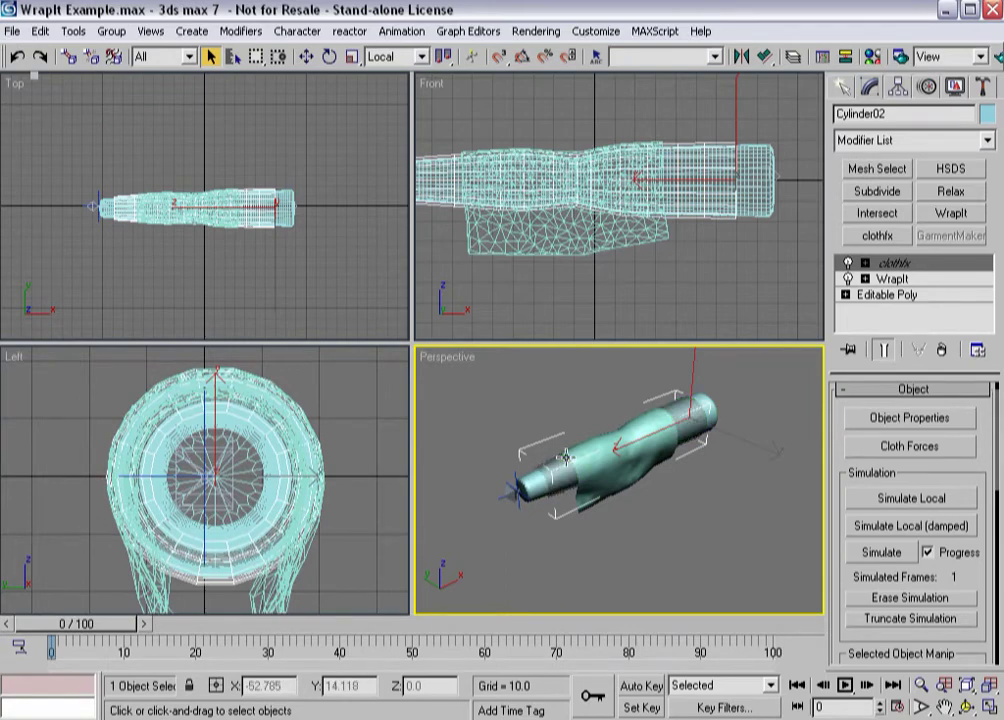
left_click(592, 483)
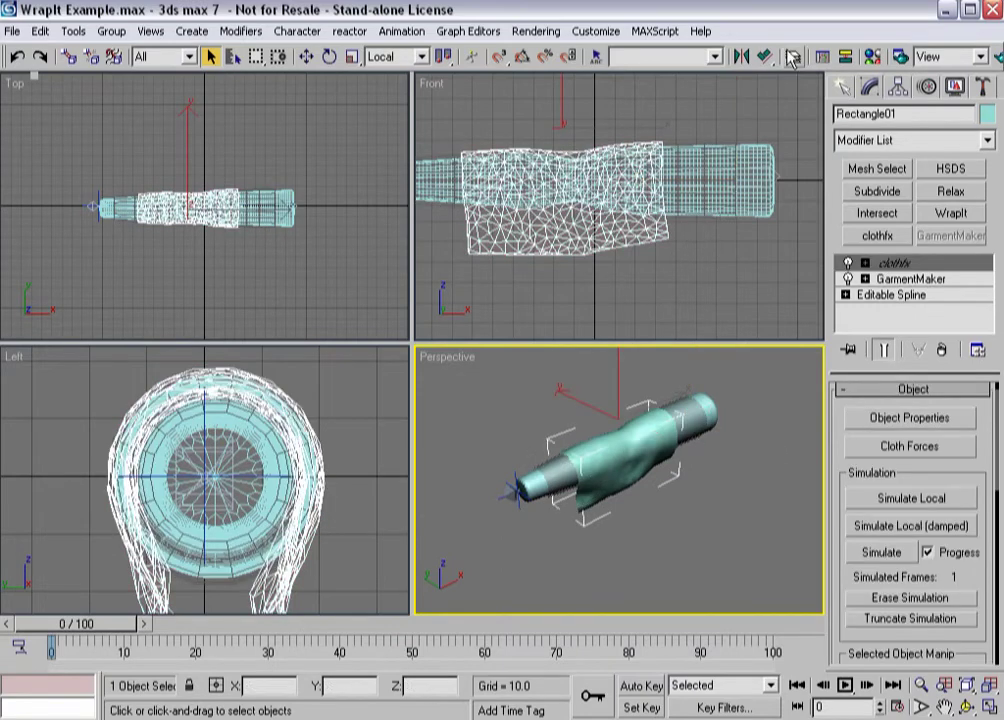
Assign the yellow material to the Rectangle01 sleeve
key("m")
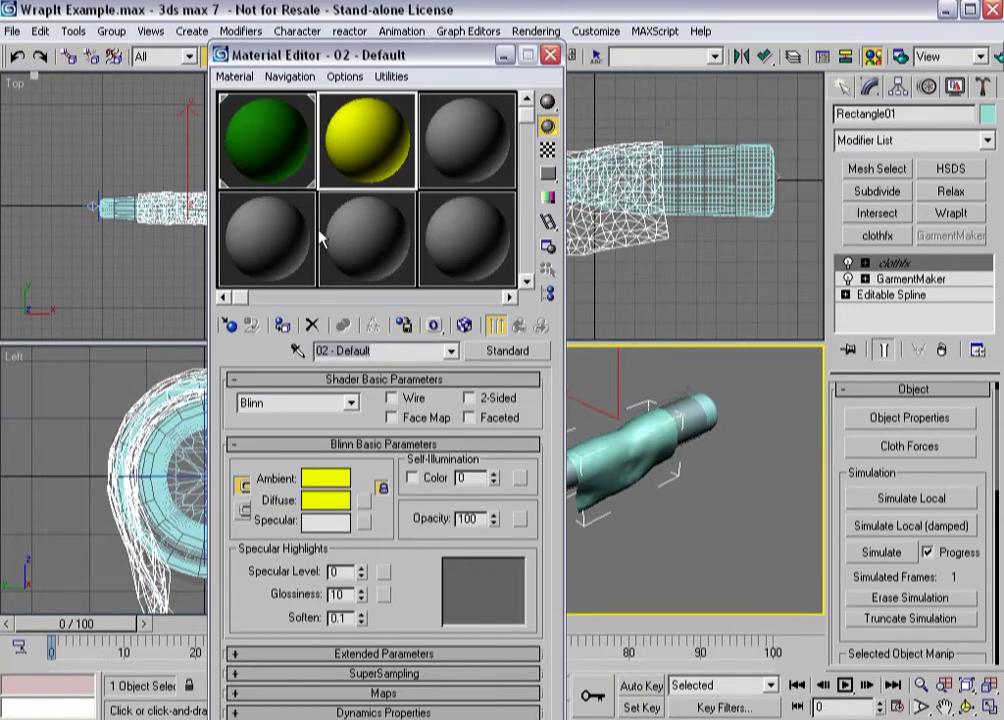
left_click(285, 328)
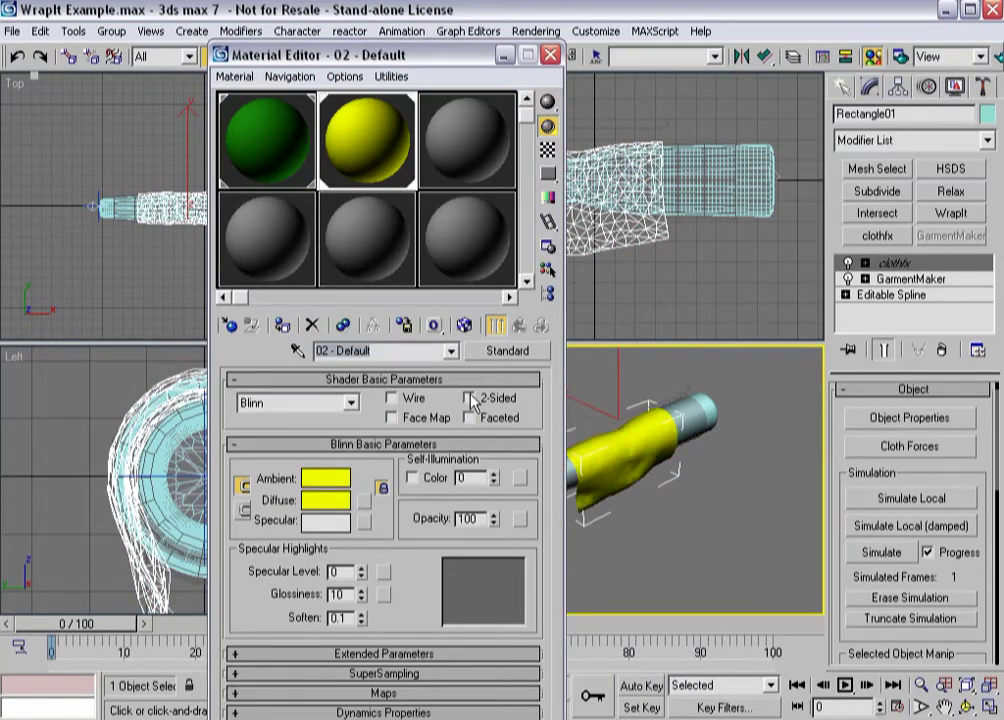
left_click(550, 54)
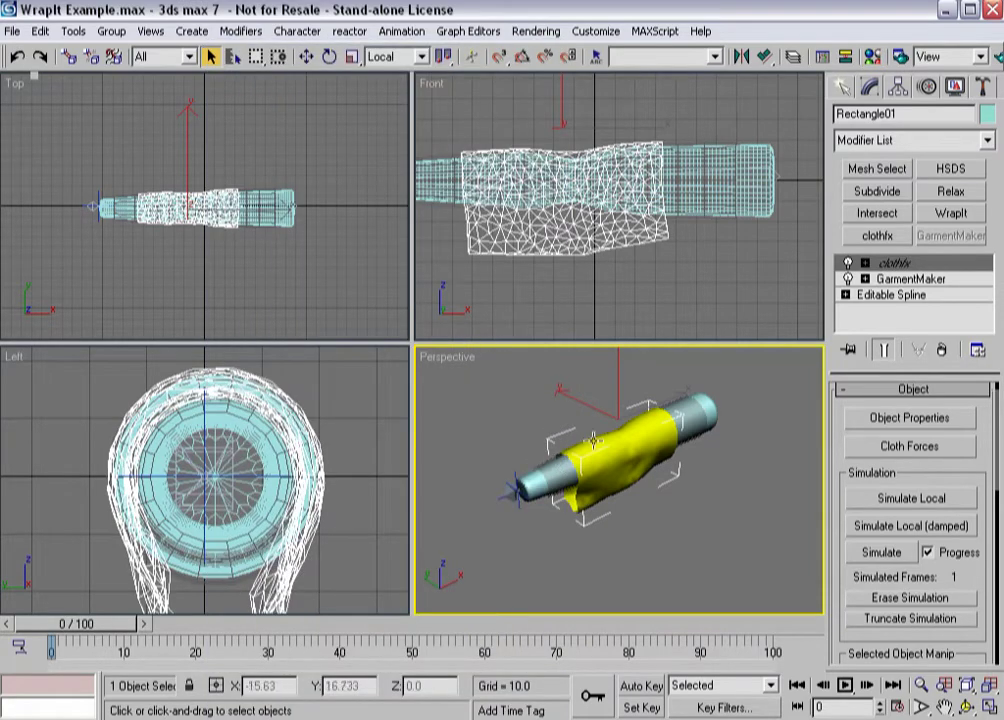
Set Rectangle01's cloth friction to dynamic 0.75, static 0.9 and self 0.75
left_click(905, 417)
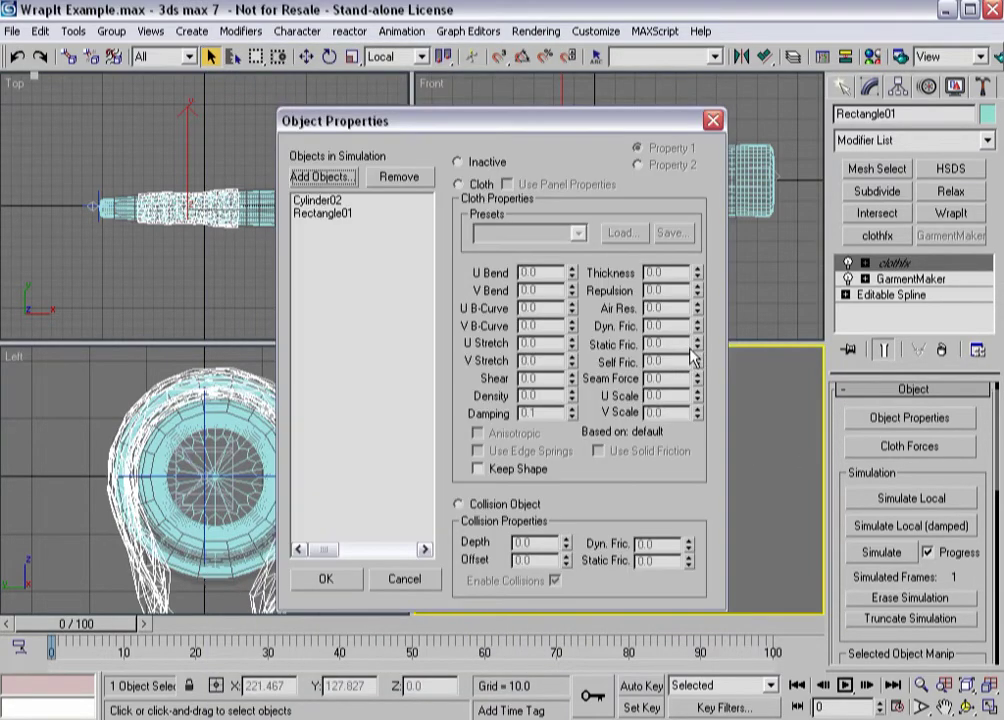
left_click(324, 215)
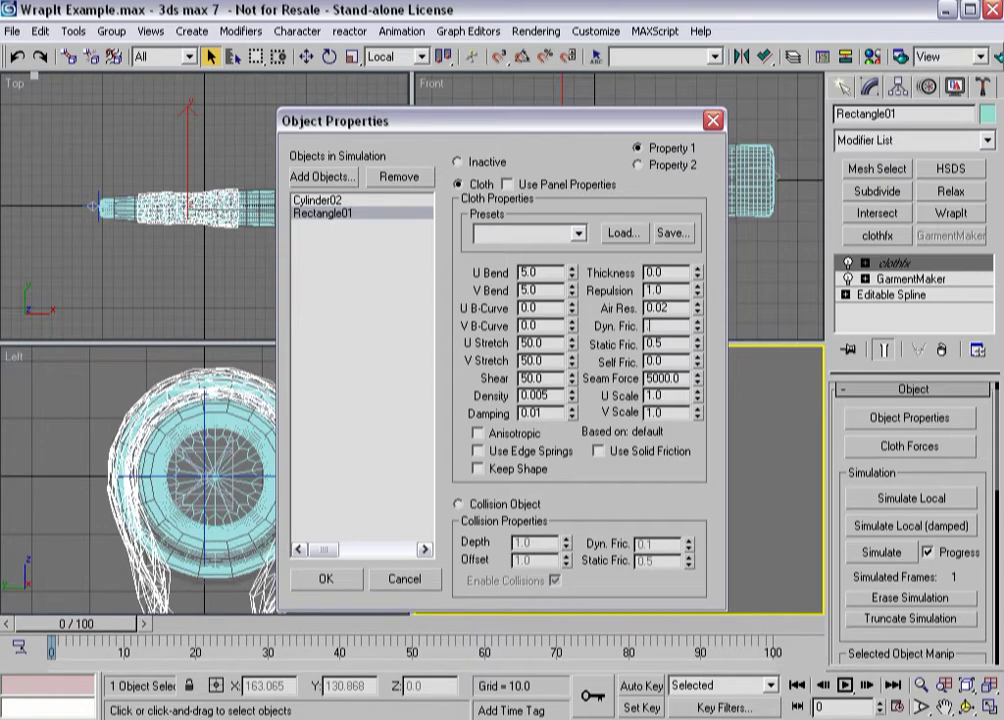
left_click(671, 344)
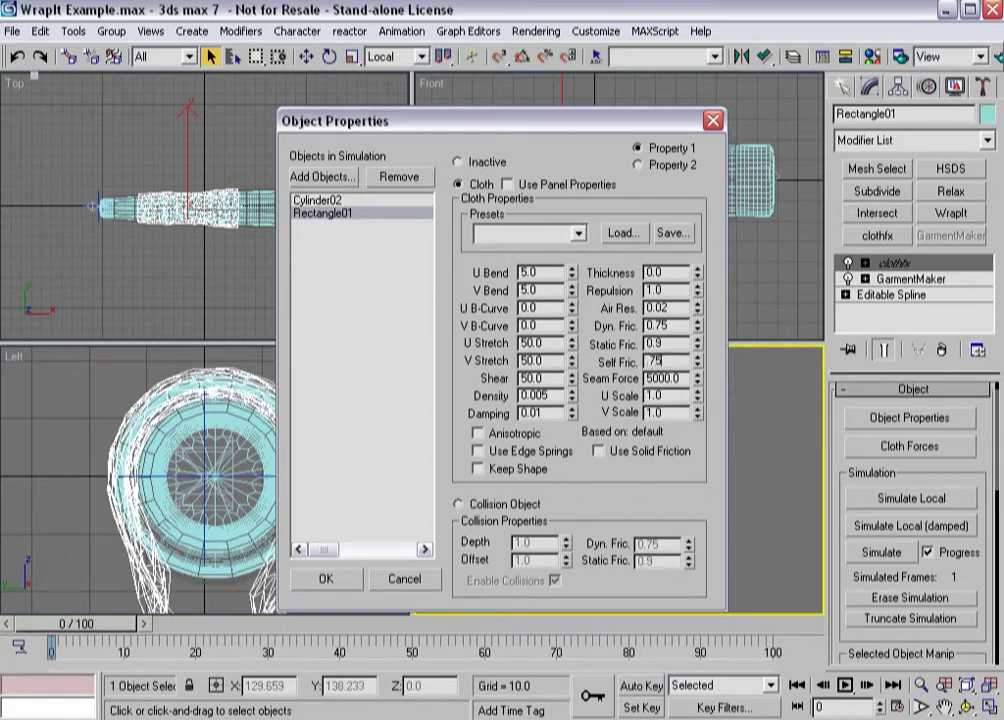
left_click(325, 581)
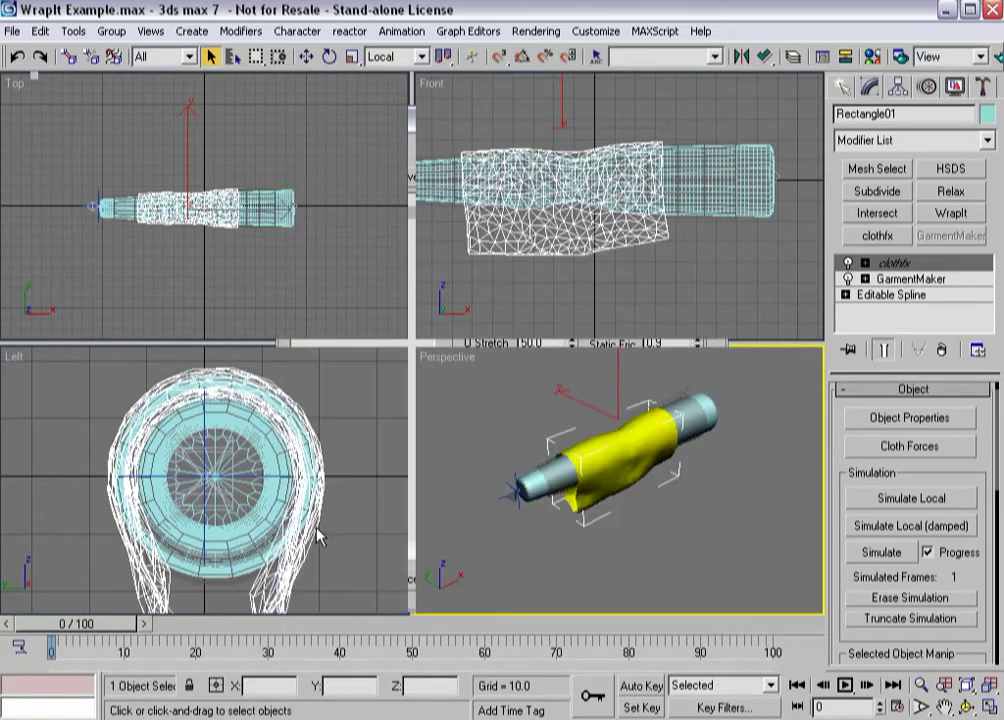
Run the cloth simulation, stop it after 74 cached frames, and return to frame 31
scroll(848, 483, "down", 3)
left_click(882, 456)
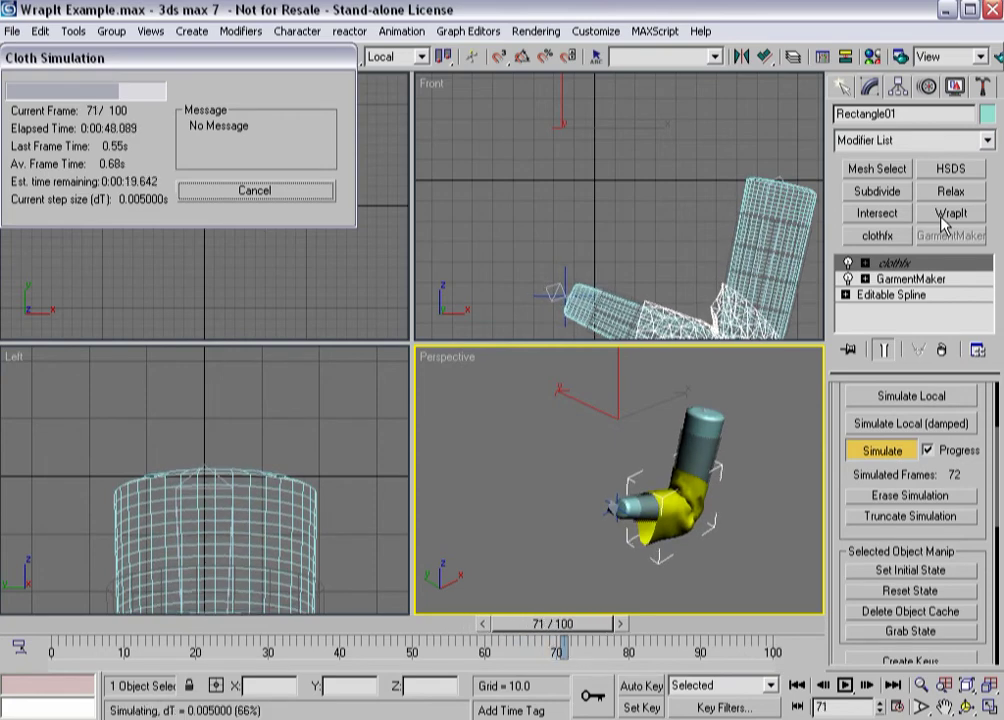
key("Escape")
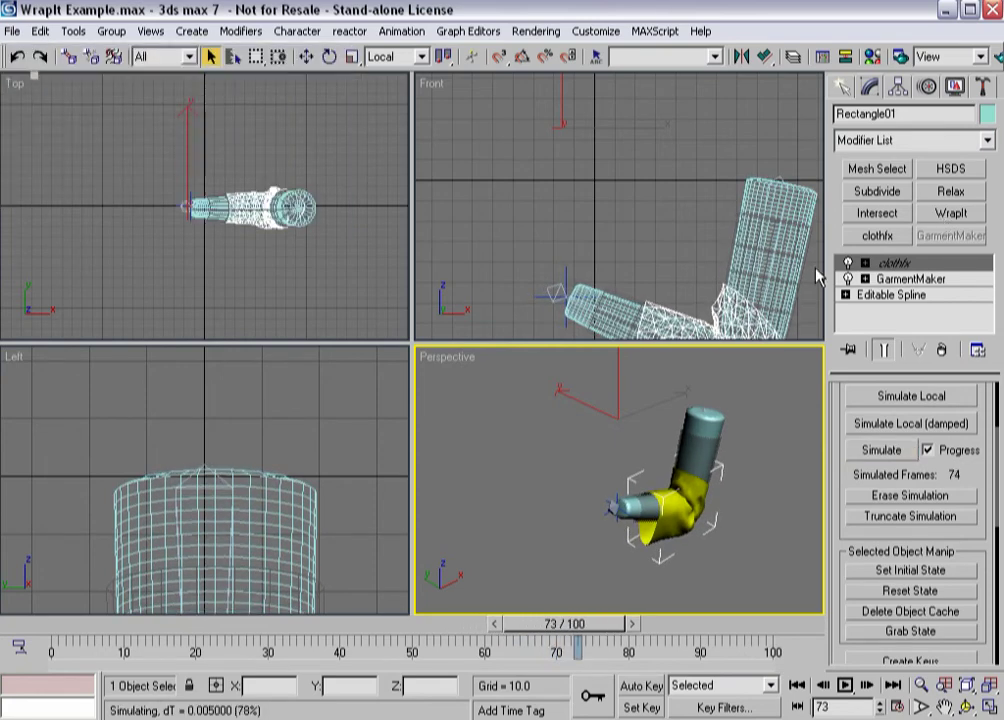
left_click_drag(565, 633, 282, 622)
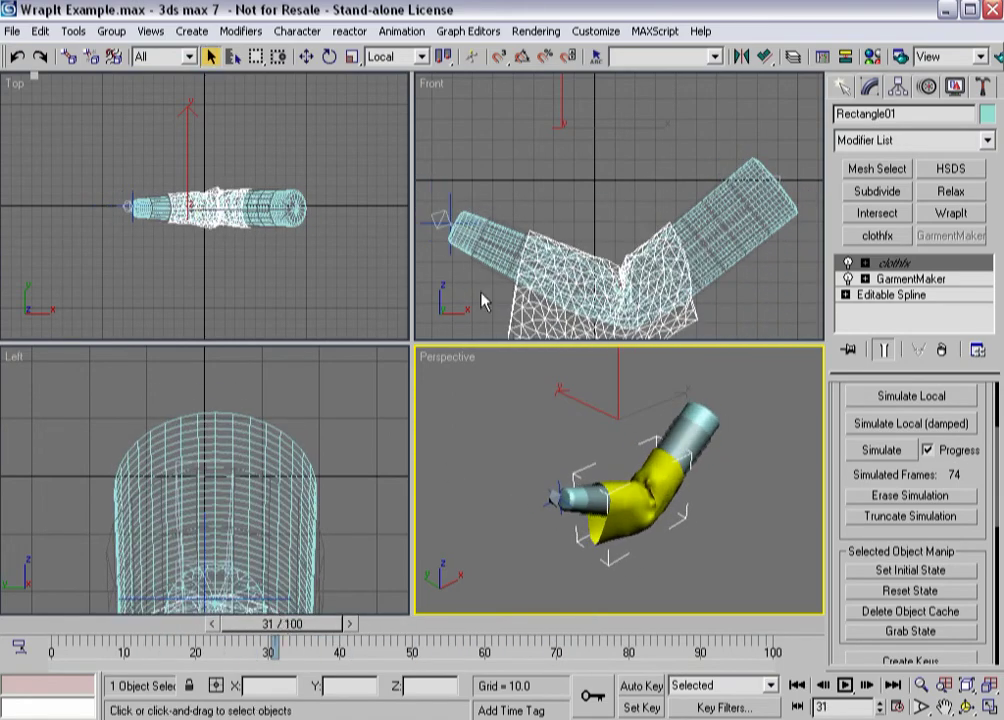
Hide the Cylinder02 collision cylinder with the quad menu's Hide Selection
left_click(482, 265)
right_click(482, 260)
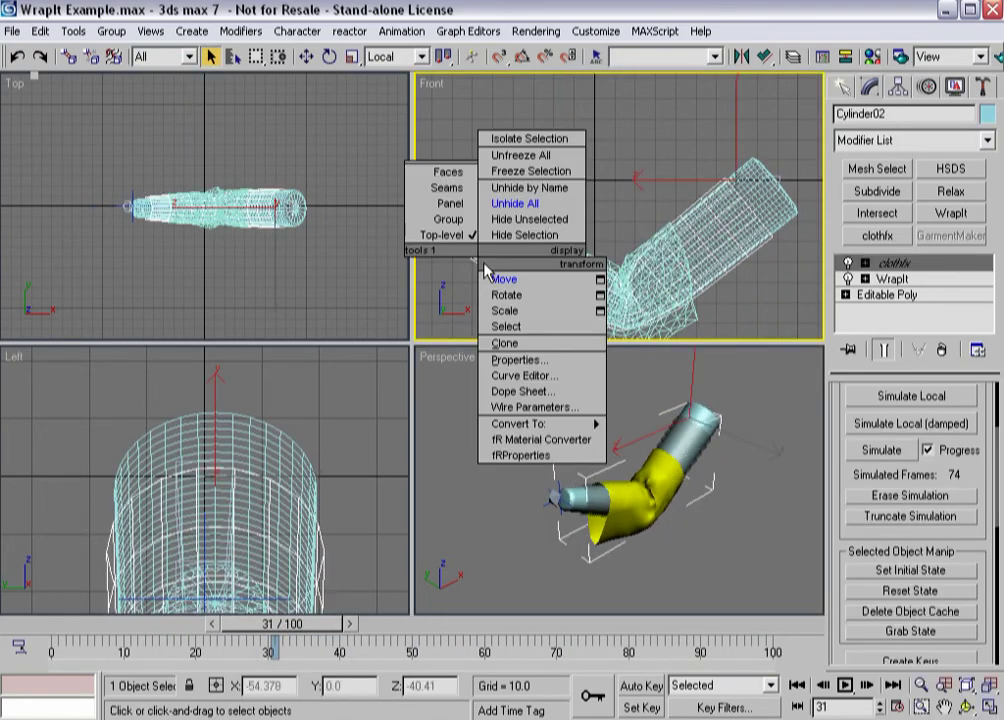
left_click(505, 234)
Orbit and scrub the timeline to check the yellow sleeve stays wrapped around the bending arm
scroll(629, 490, "up", 8)
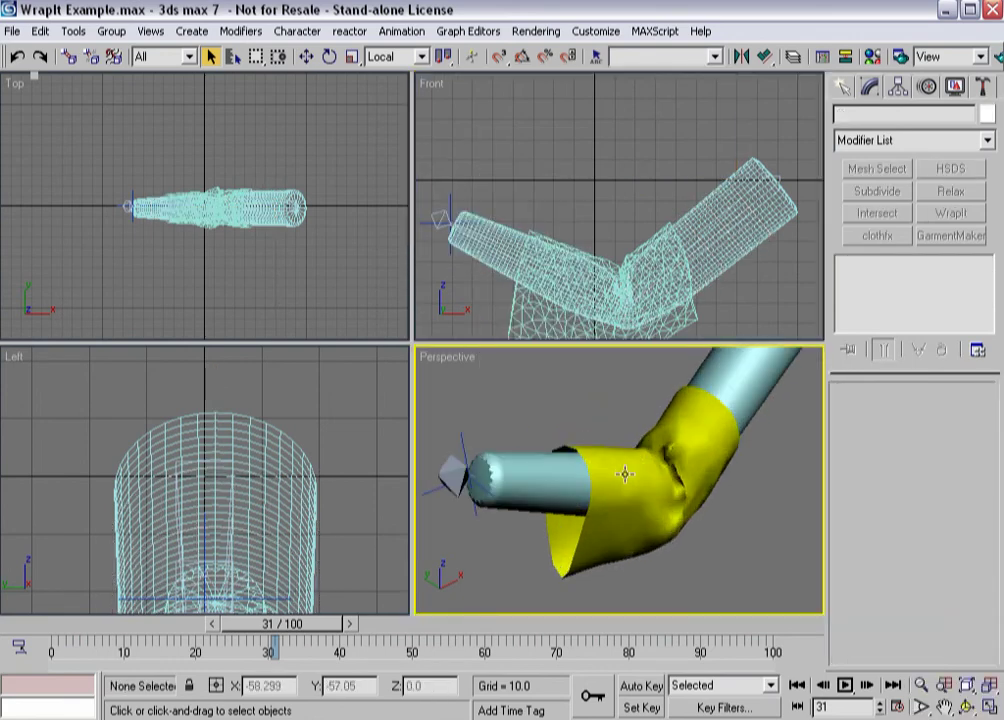
middle_click_drag(632, 513, 614, 525, "alt")
left_click_drag(281, 626, 157, 540)
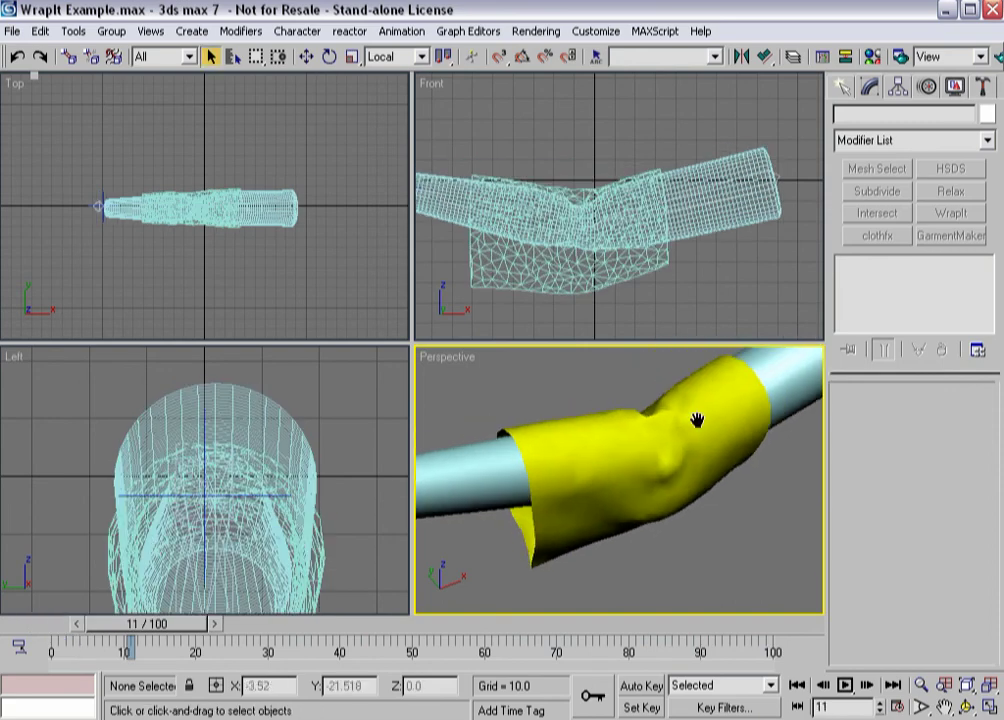
middle_click_drag(701, 419, 666, 435, "alt")
scroll(666, 435, "down", 3)
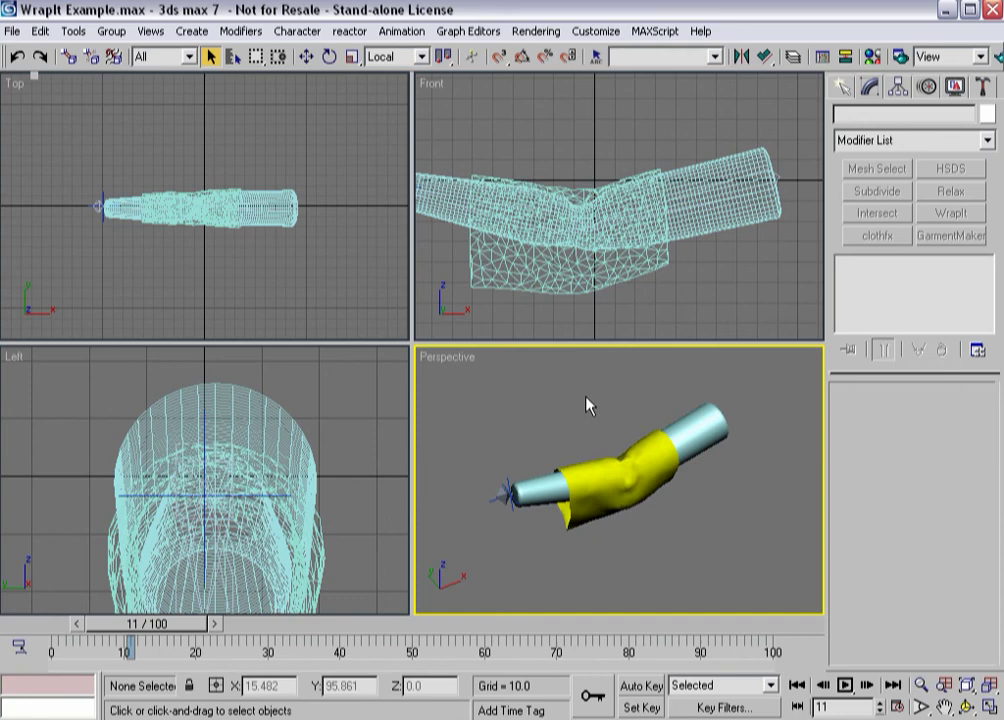
key("alt")
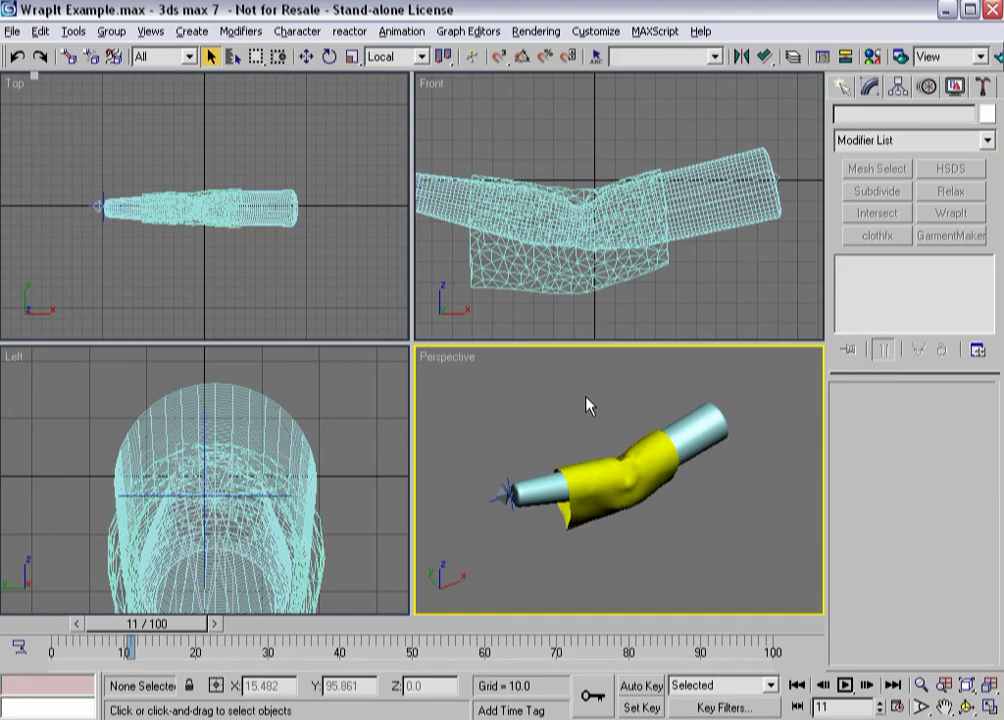